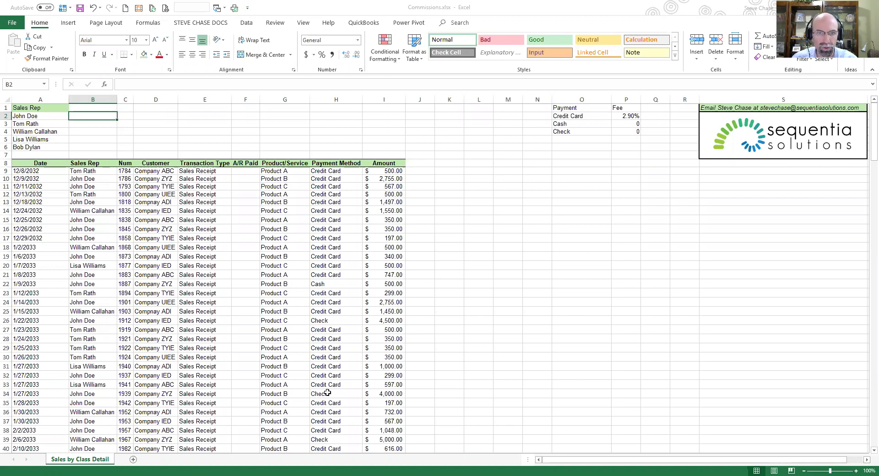
Enter the heading 'Total' in B1 beside the Sales Rep names, then select B2
left_click(228, 263)
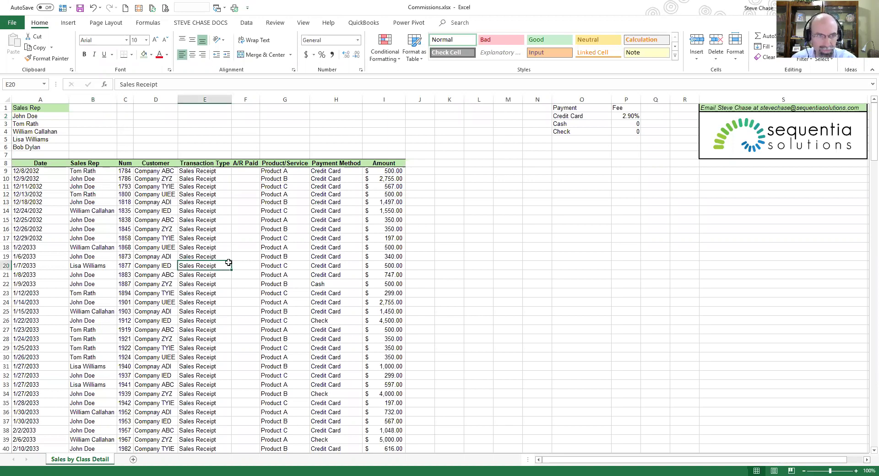
scroll(228, 263, "down", 3)
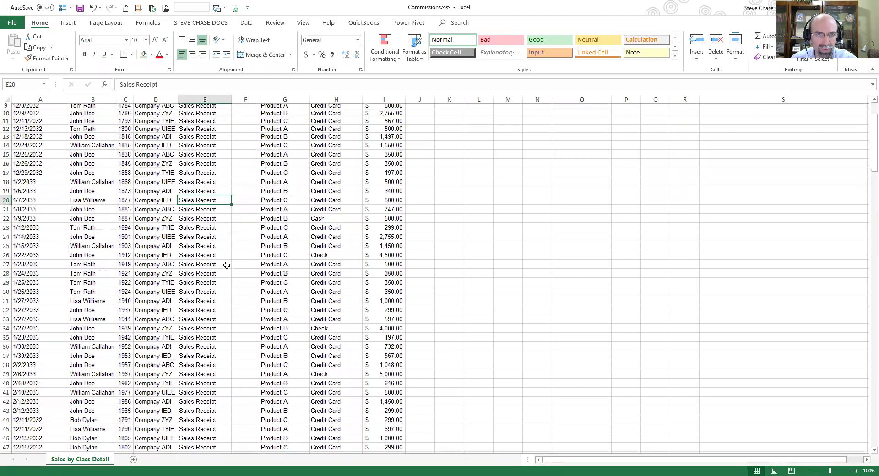
scroll(227, 264, "down", 11)
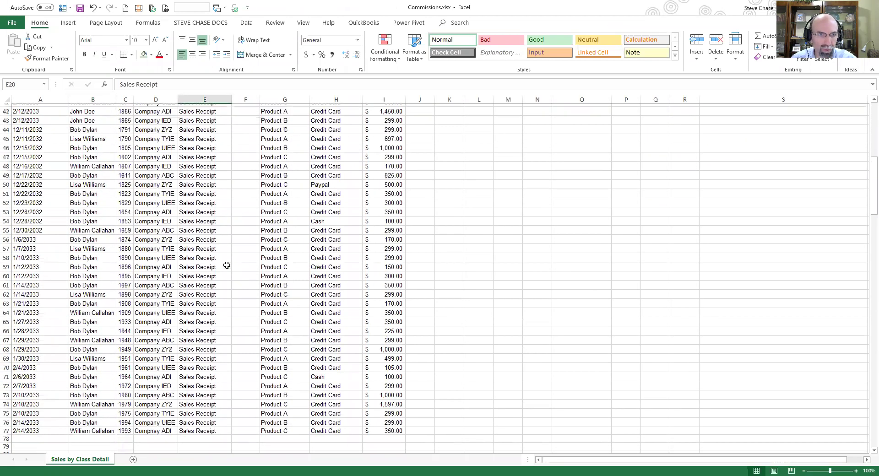
scroll(226, 265, "up", 14)
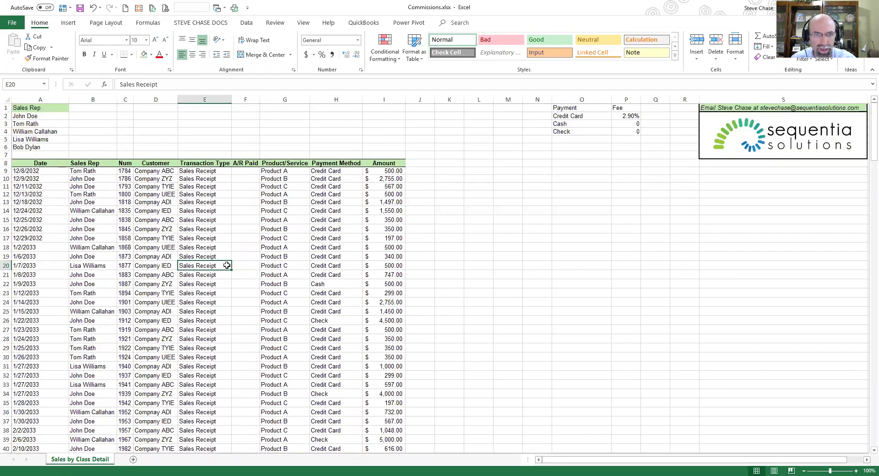
left_click(107, 108)
type("Tot")
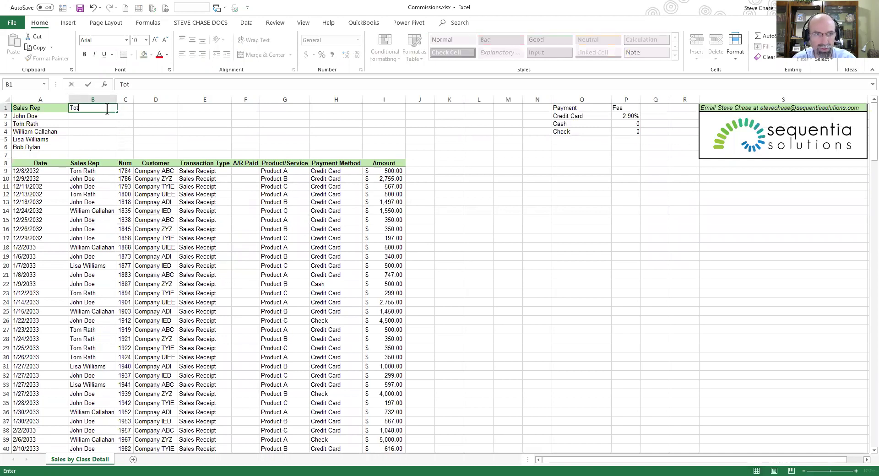
type("al")
key("Return")
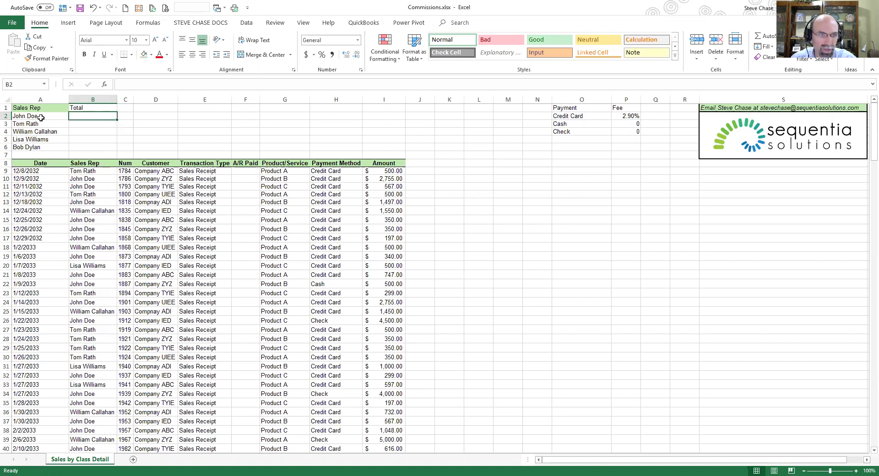
left_click_drag(41, 118, 46, 147)
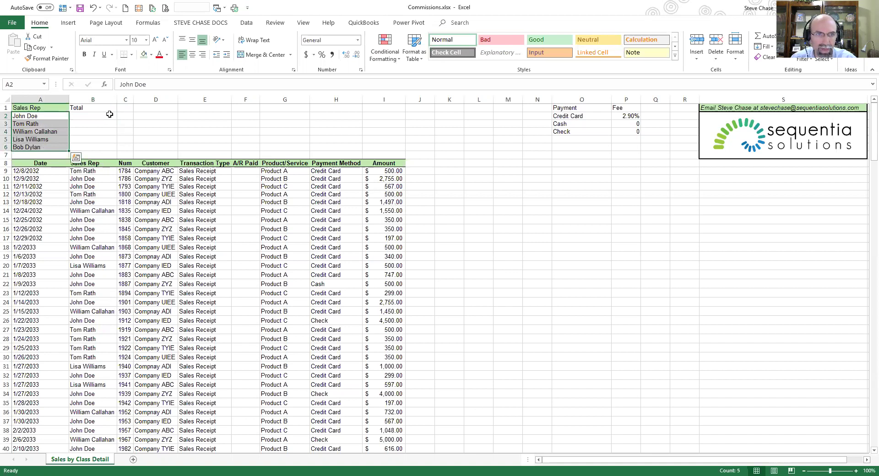
left_click_drag(108, 116, 109, 122)
left_click(108, 114)
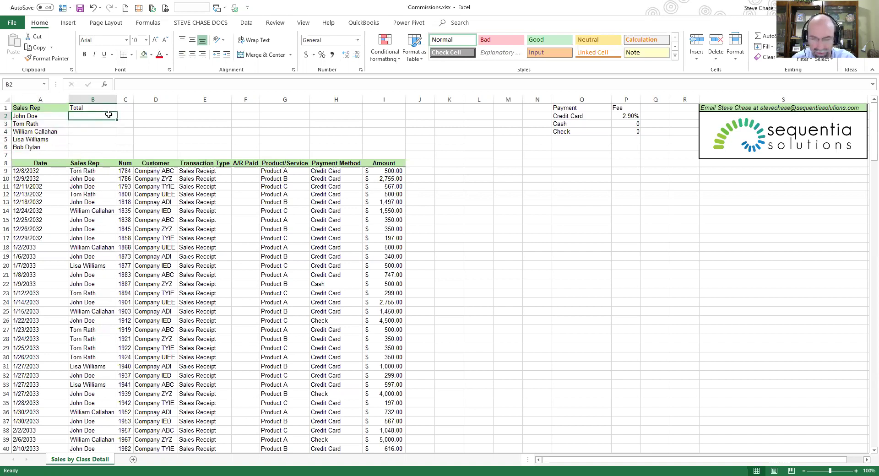
Start a SUMIFS in B2 with the absolute Amount sum range $I$9:$I$77
type("=")
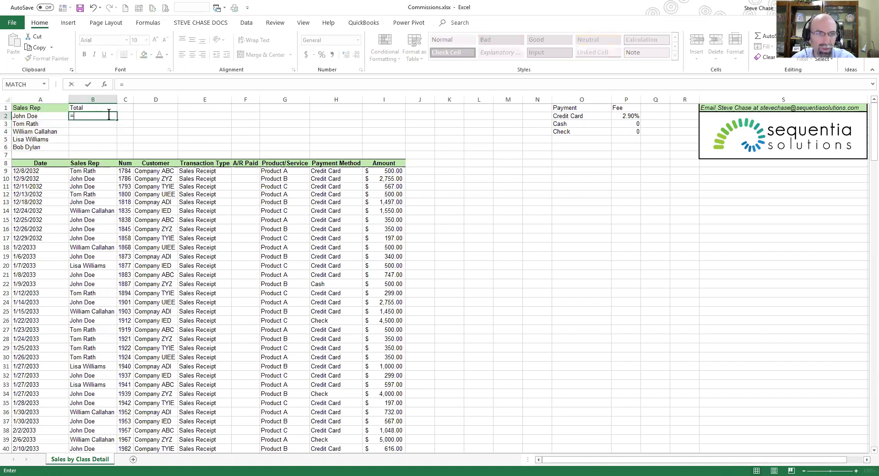
type("sumifs")
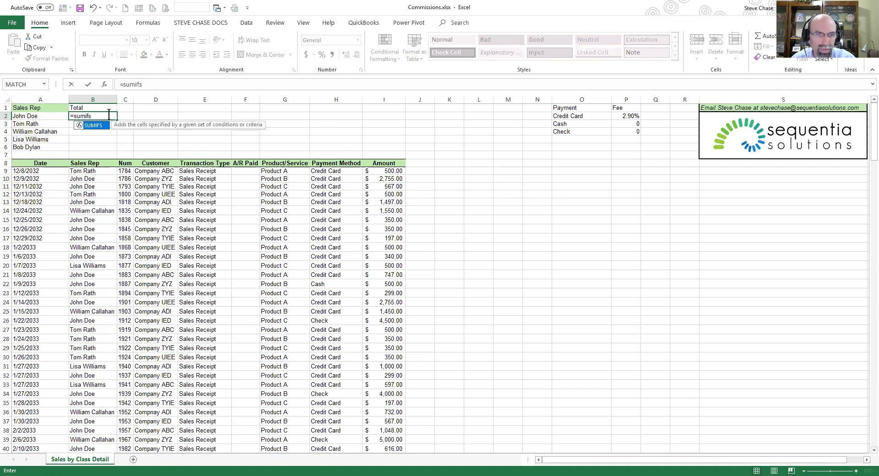
key("BackSpace")
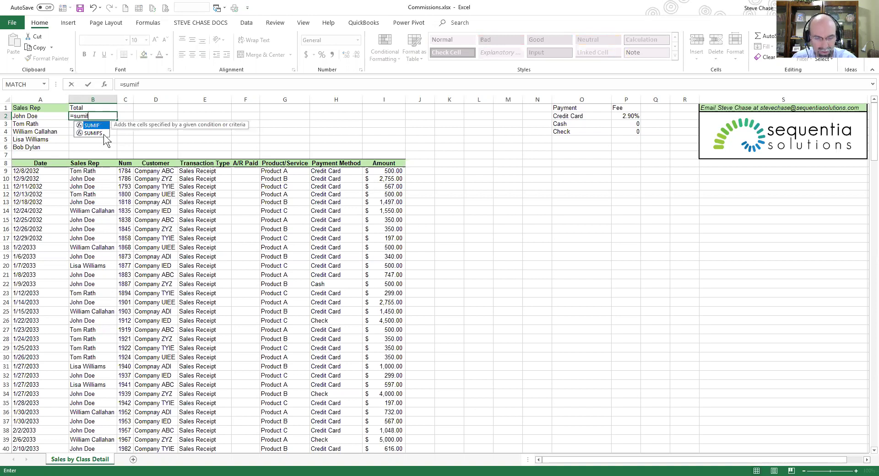
left_click(103, 133)
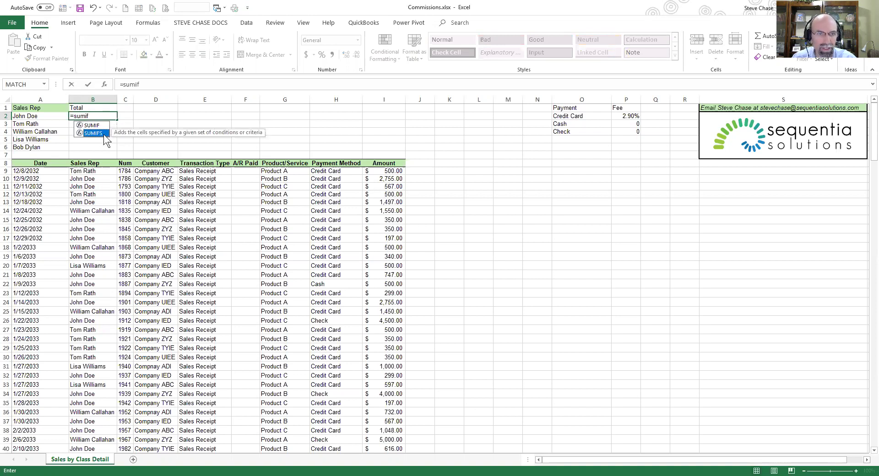
double_click(104, 134)
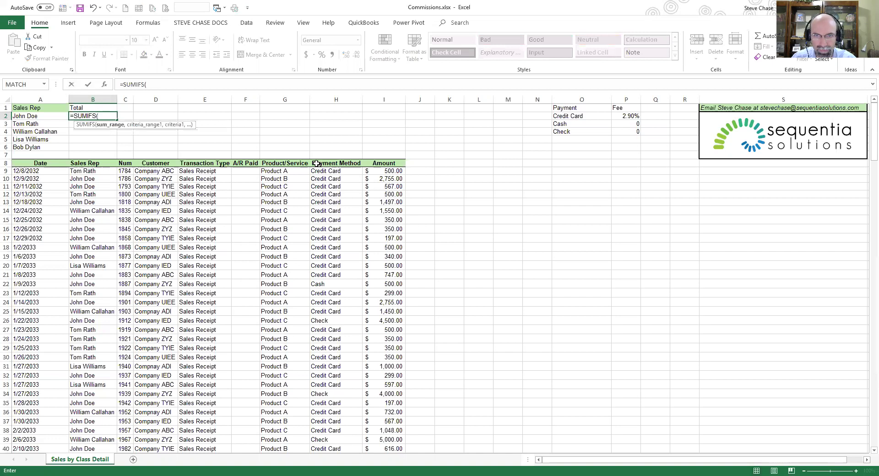
left_click(397, 171)
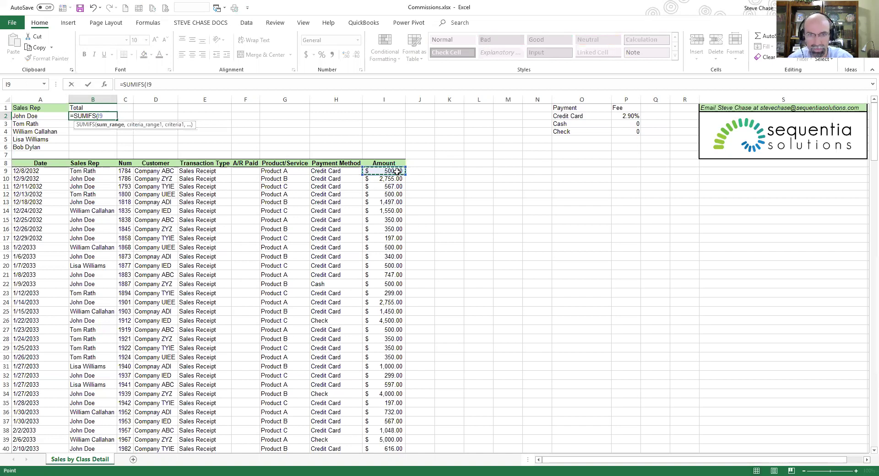
key("ctrl+shift+Down")
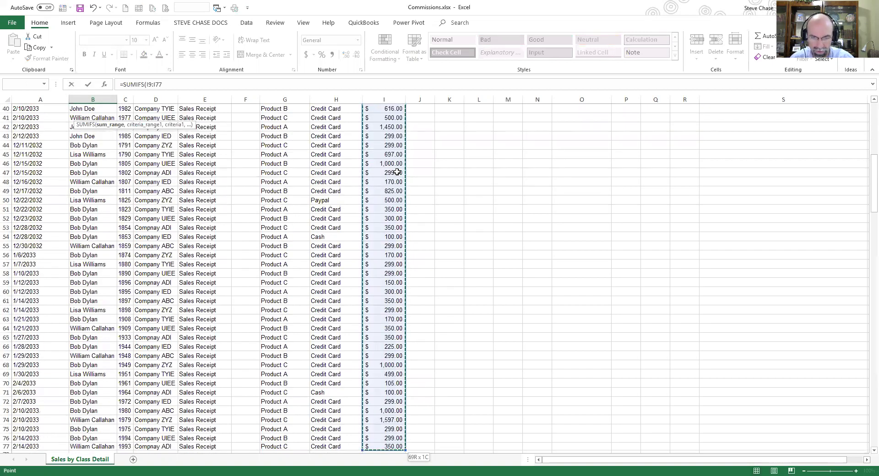
scroll(390, 174, "up", 13)
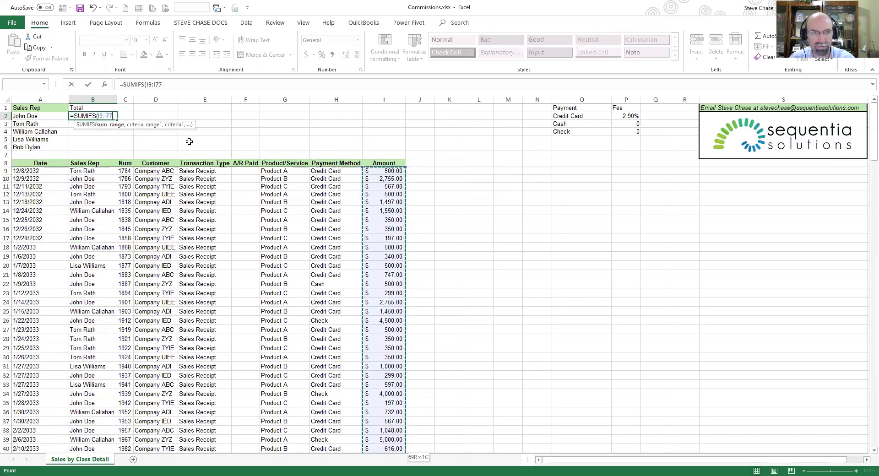
key("F4")
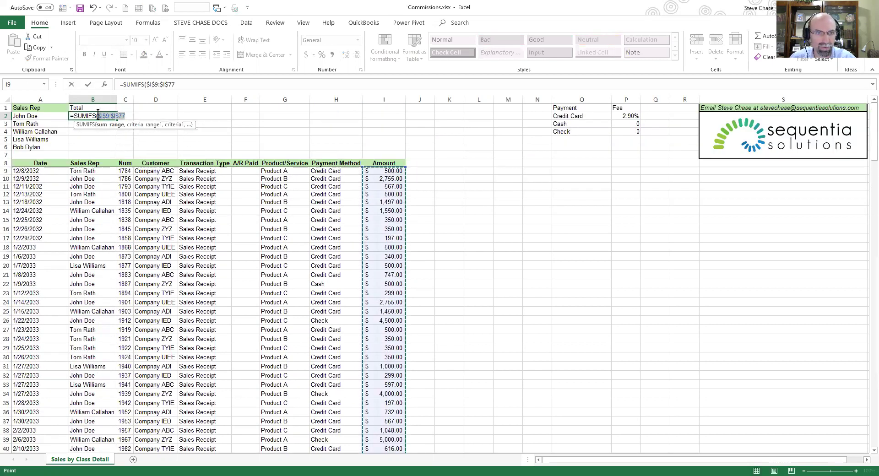
Add the absolute Sales Rep criteria range $B$9:$B$77 and criterion A2, giving 23034
left_click(125, 115)
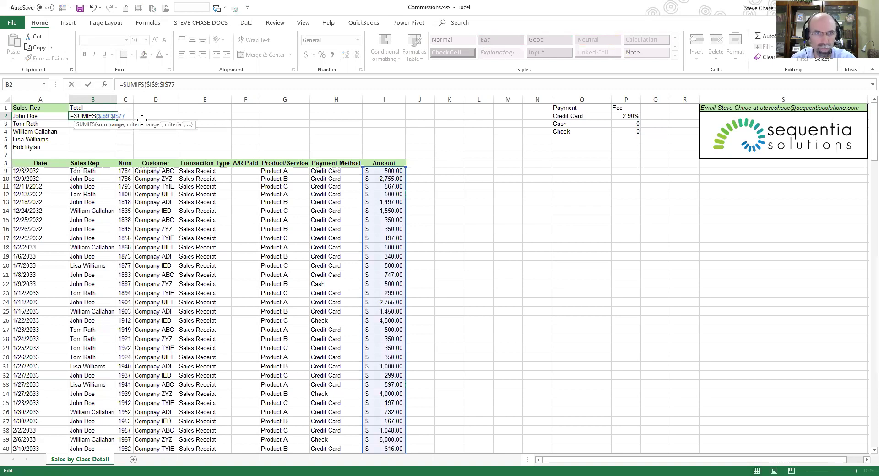
type(",")
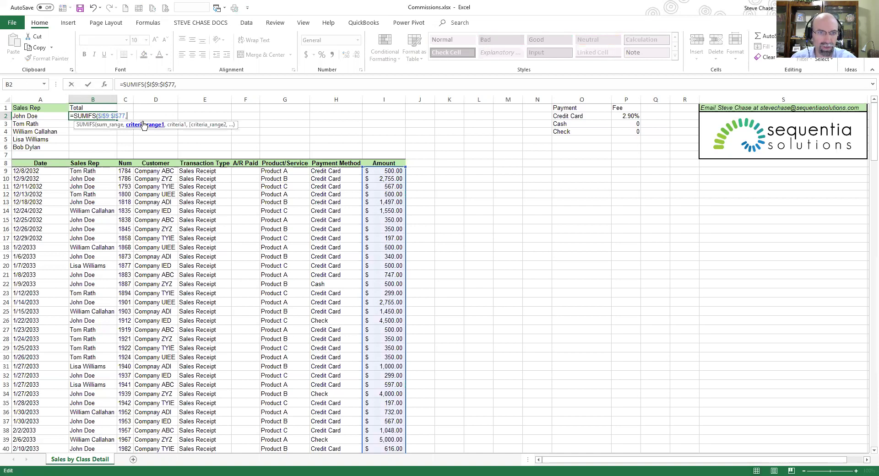
left_click(96, 171)
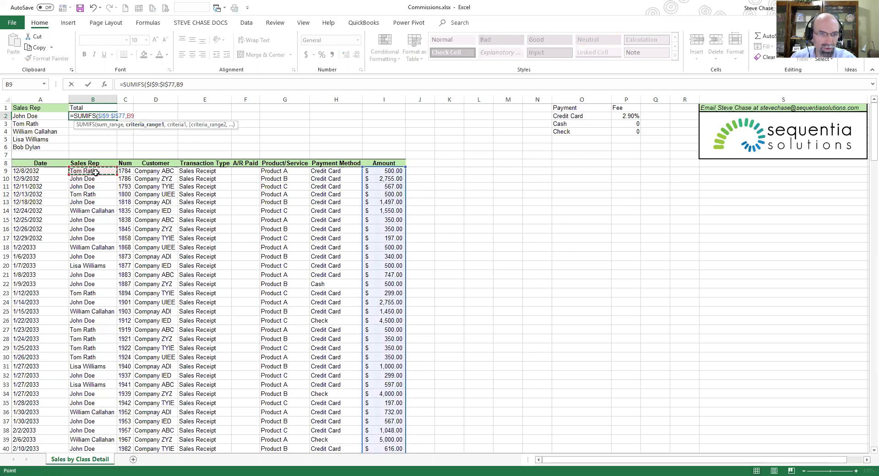
left_click_drag(96, 171, 104, 447)
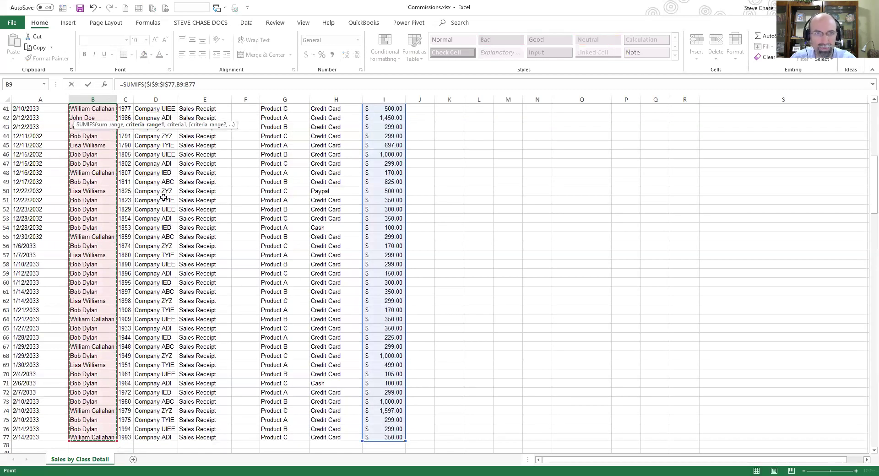
left_click(197, 85)
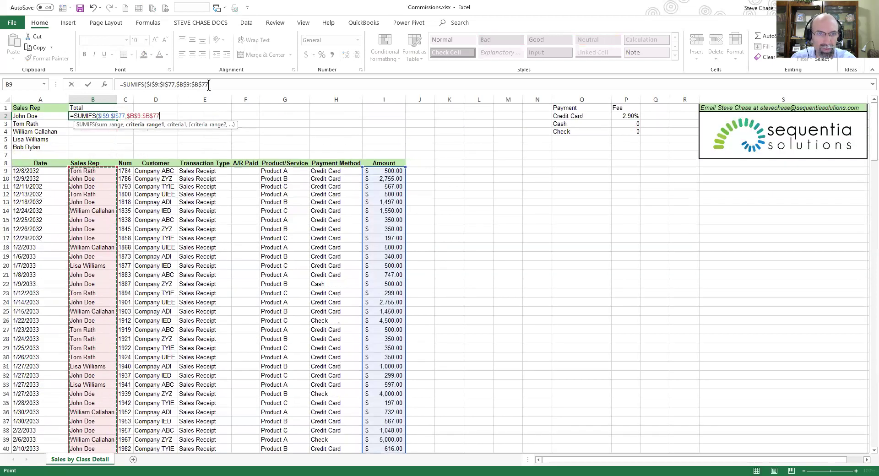
key("F4")
left_click(231, 84)
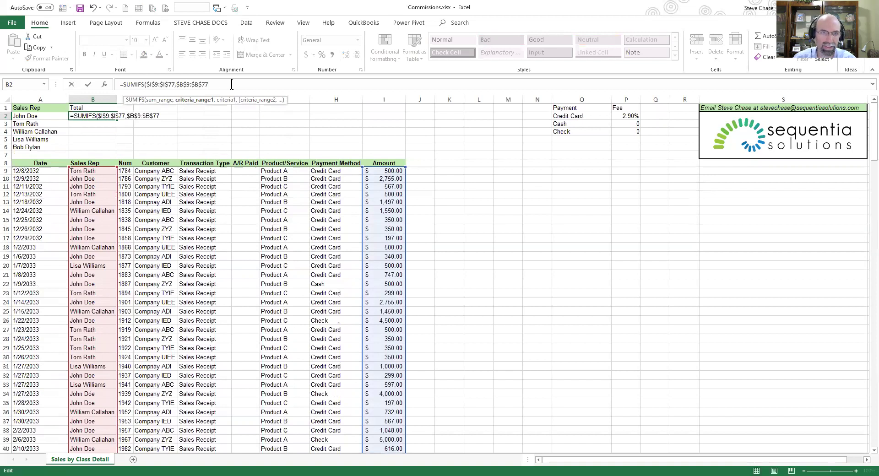
type(",")
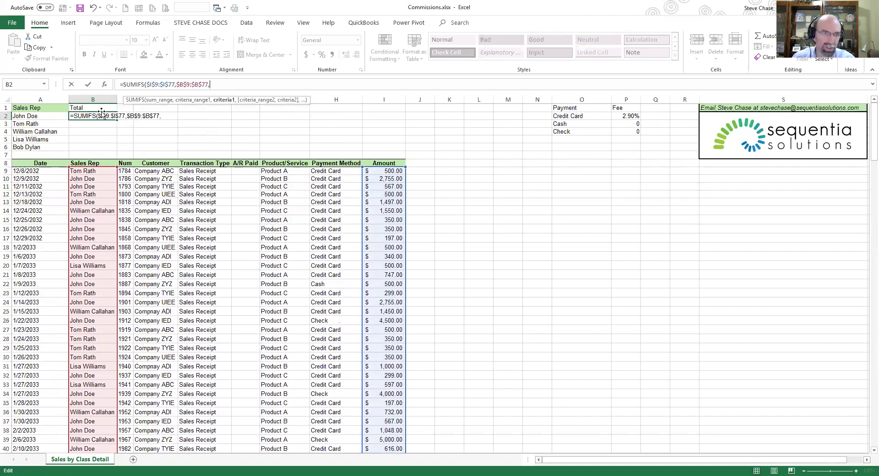
left_click(33, 116)
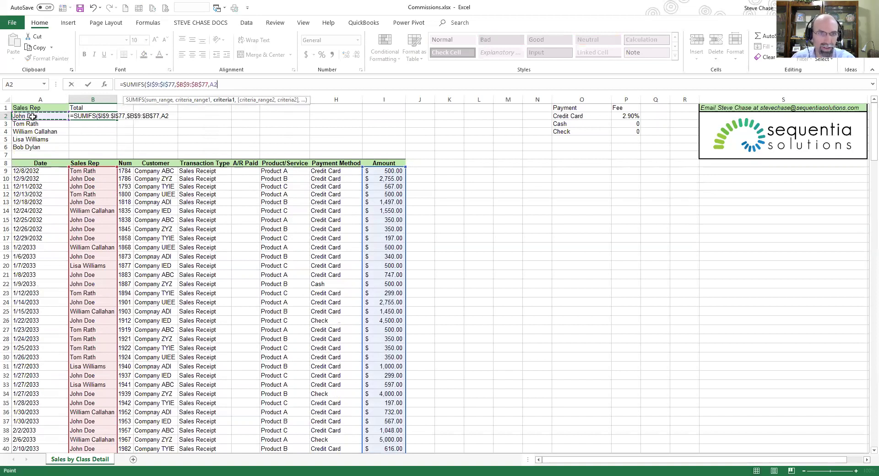
type(")")
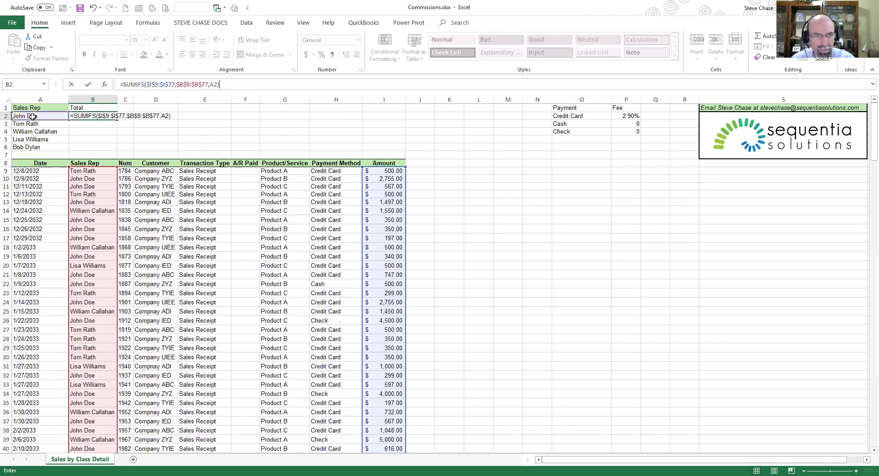
key("Return")
Fill the SUMIFS formula down to all five reps and compare their sum with the Amount column's 51,710
left_click(91, 116)
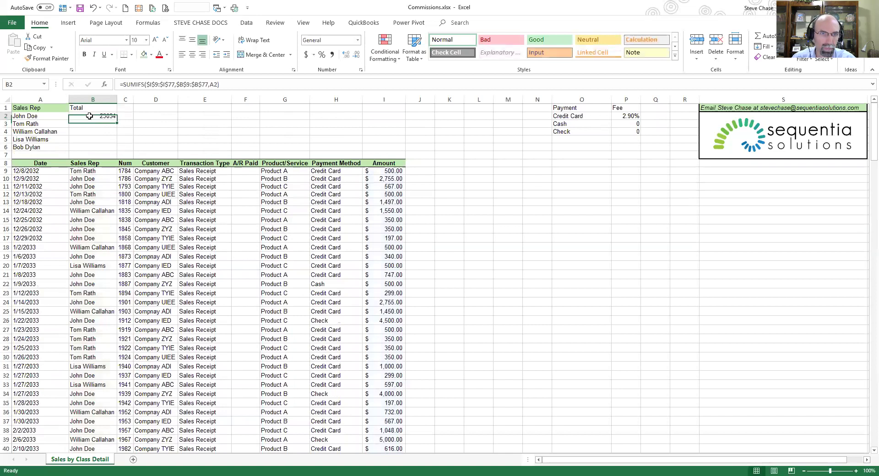
left_click_drag(117, 118, 115, 148)
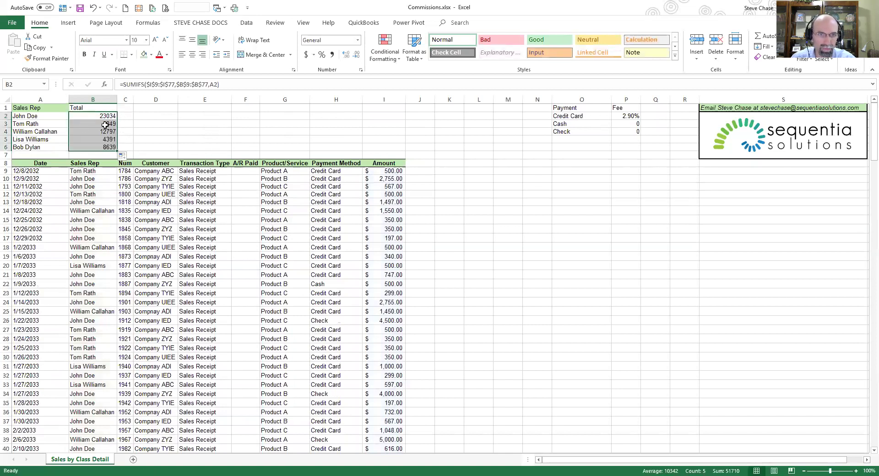
left_click_drag(96, 117, 97, 147)
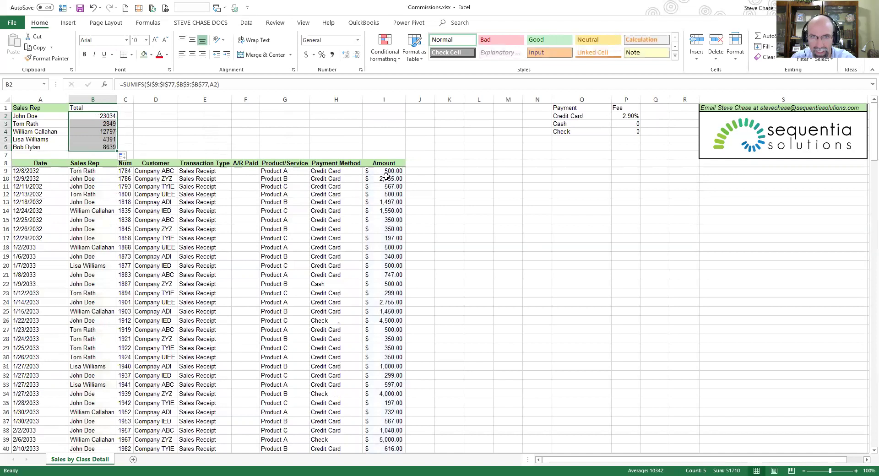
left_click_drag(386, 171, 393, 430)
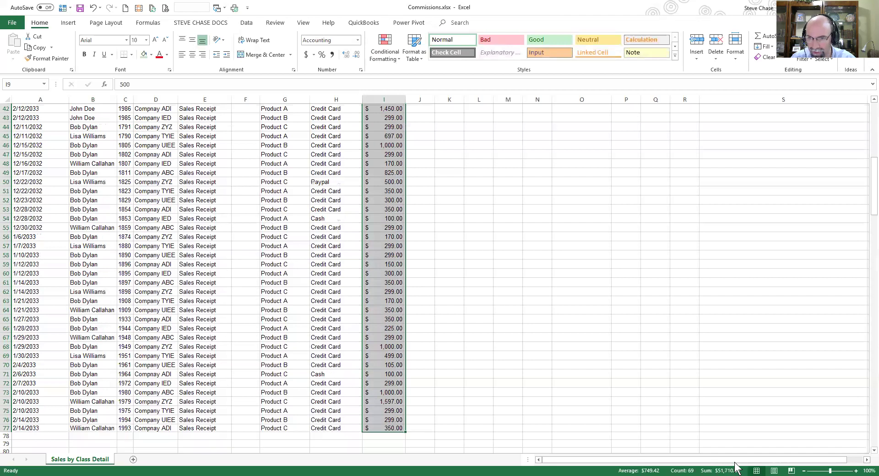
Sum the Amount column to 51,710.00 in I79, label it 'total' in H79, and compare with B2:B6
left_click(389, 444)
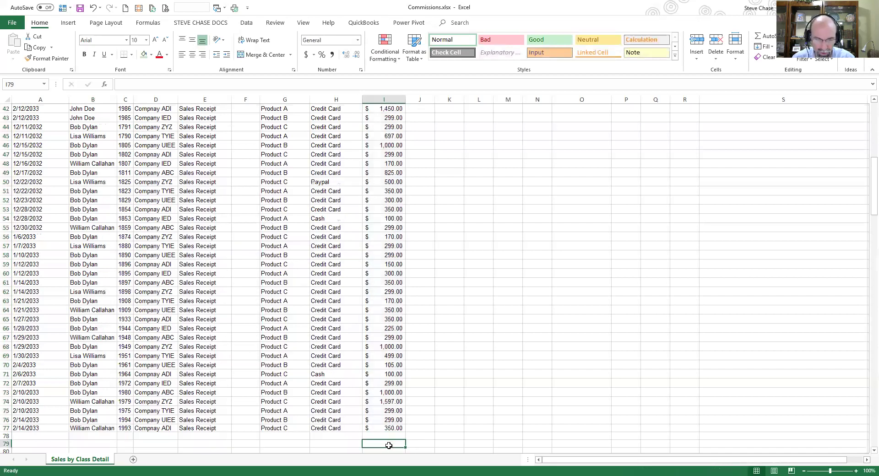
key("alt+equal")
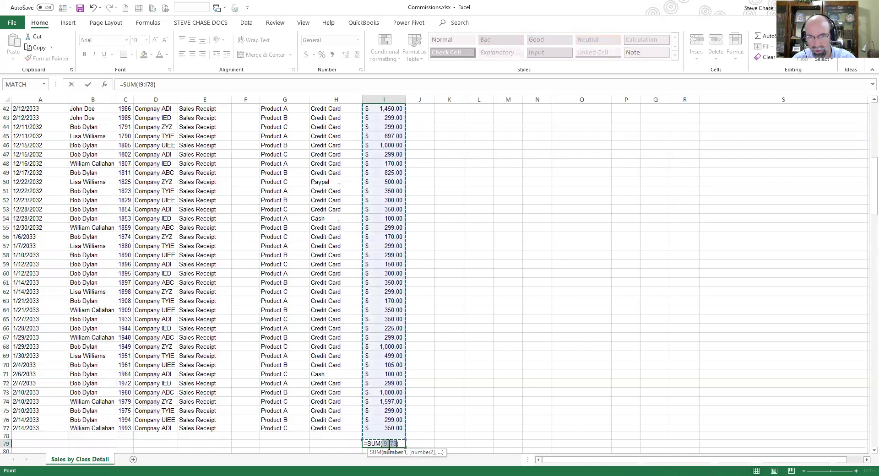
key("Return")
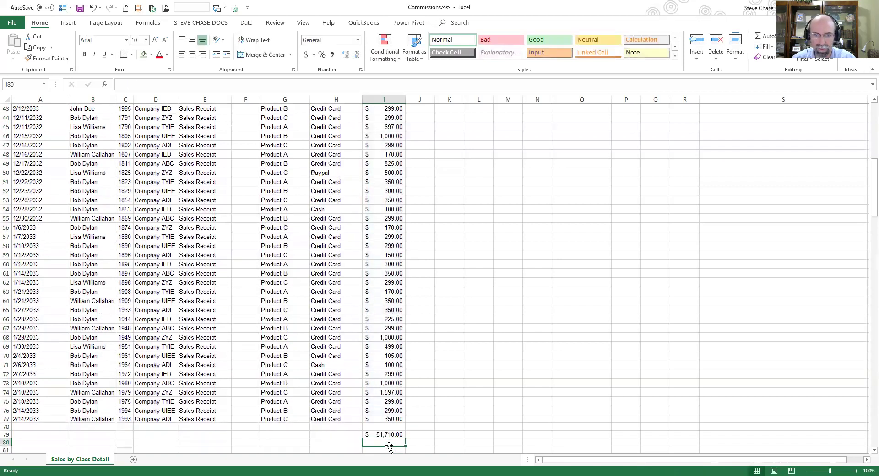
left_click(350, 434)
type("total")
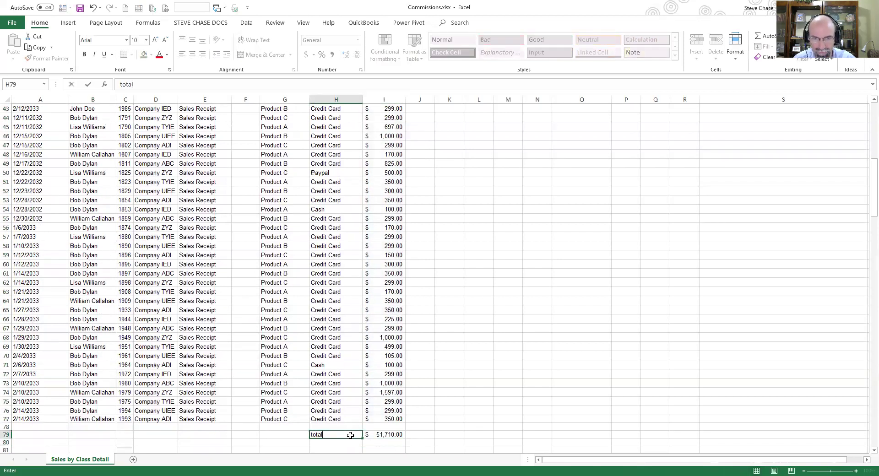
key("Return")
scroll(399, 400, "up", 14)
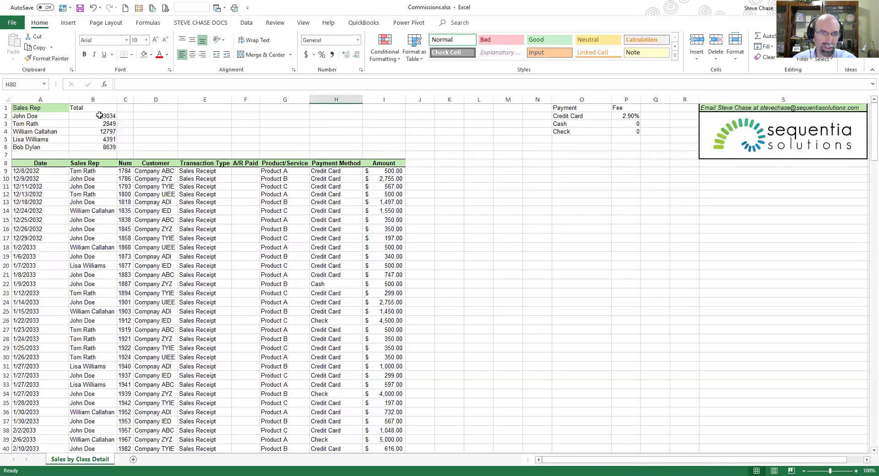
left_click_drag(99, 115, 112, 147)
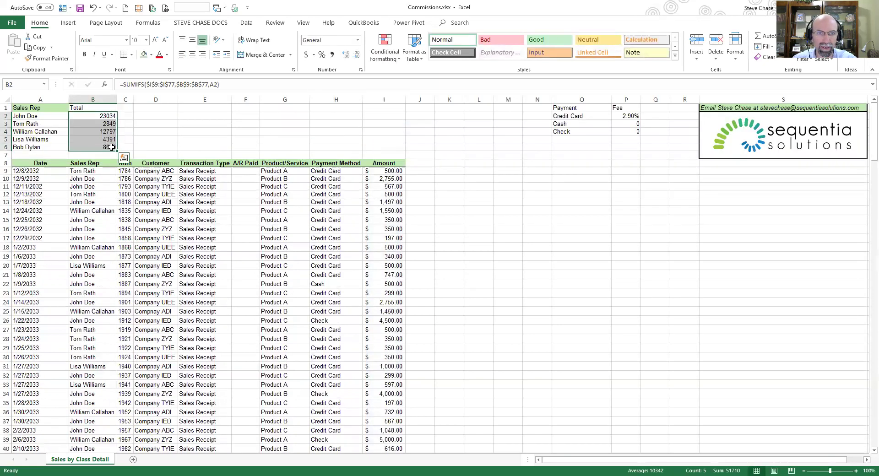
Widen column C, enter the heading 'fees' in C1, and check the 2.90% Credit Card rate
left_click_drag(133, 99, 148, 100)
left_click(139, 106)
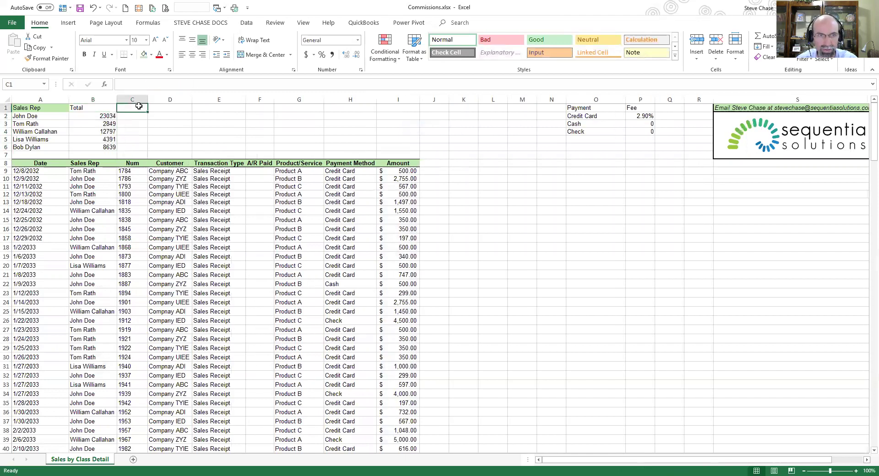
type("fees")
key("Return")
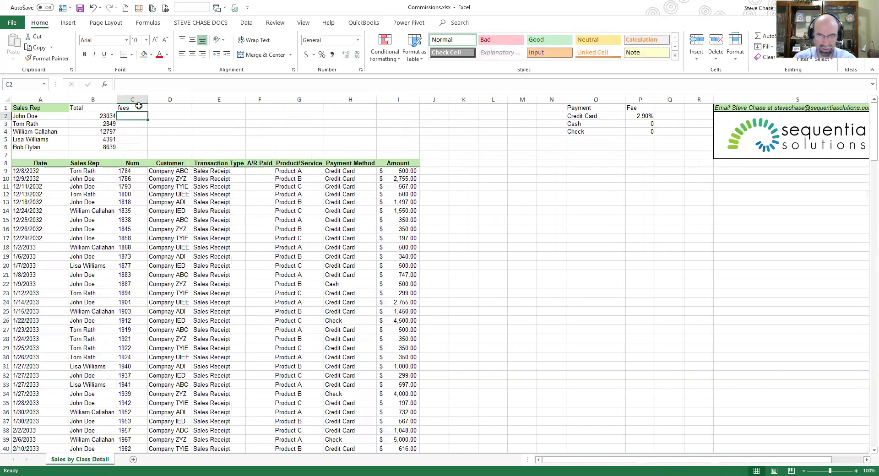
left_click(356, 172)
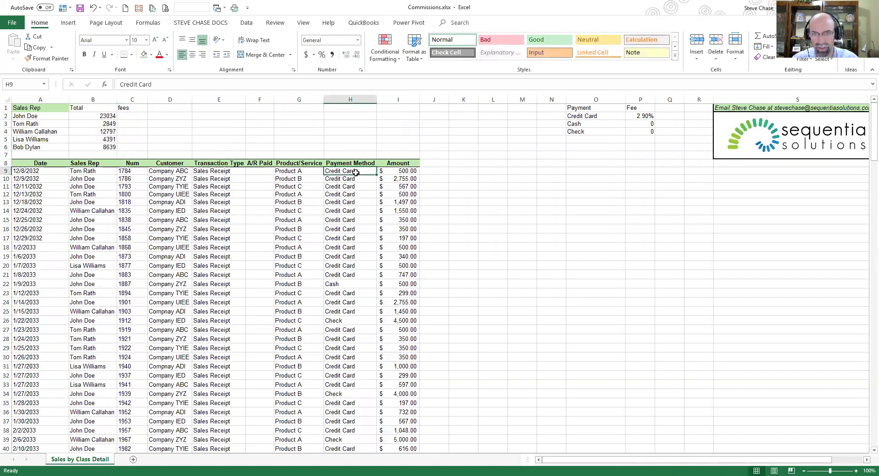
left_click(636, 116)
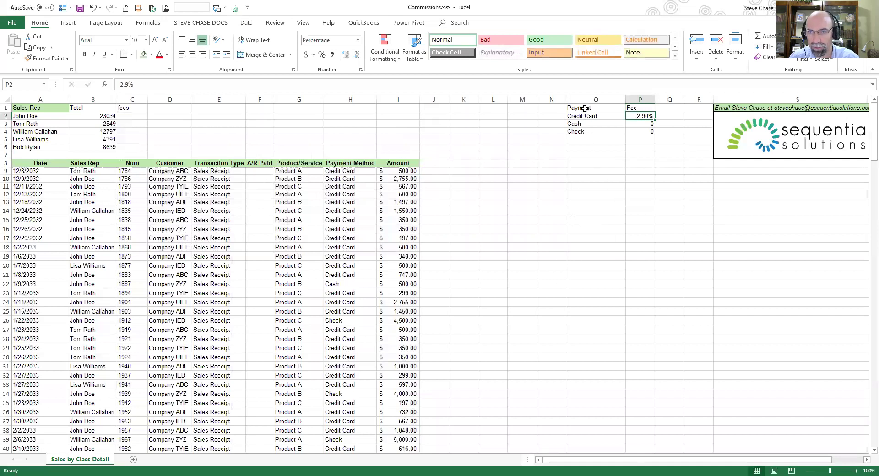
Convert the O1:P4 Payment/Fee rate range into a table named 'fees'
left_click_drag(584, 108, 639, 130)
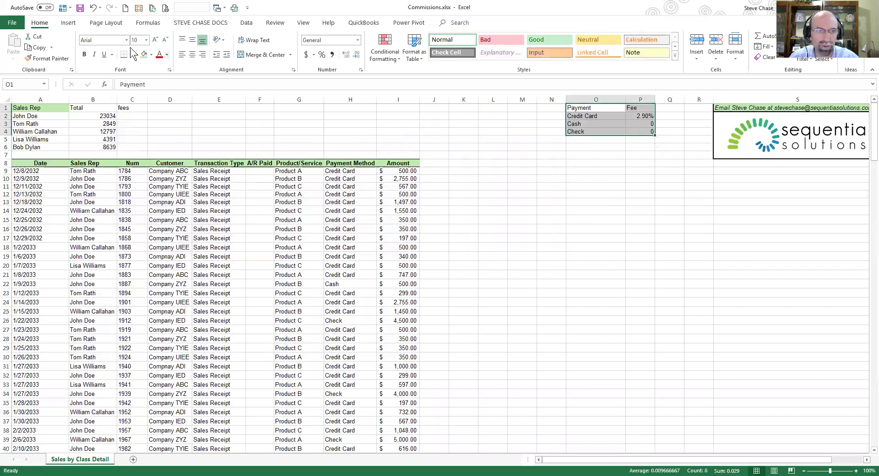
left_click(69, 22)
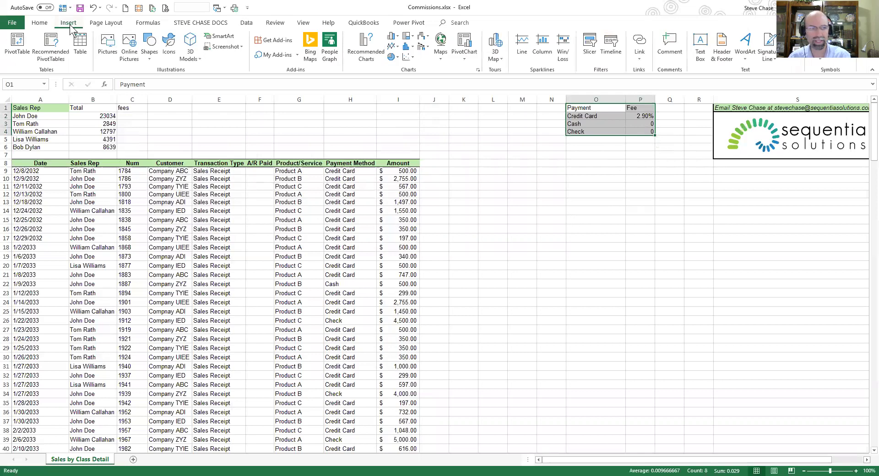
left_click(80, 45)
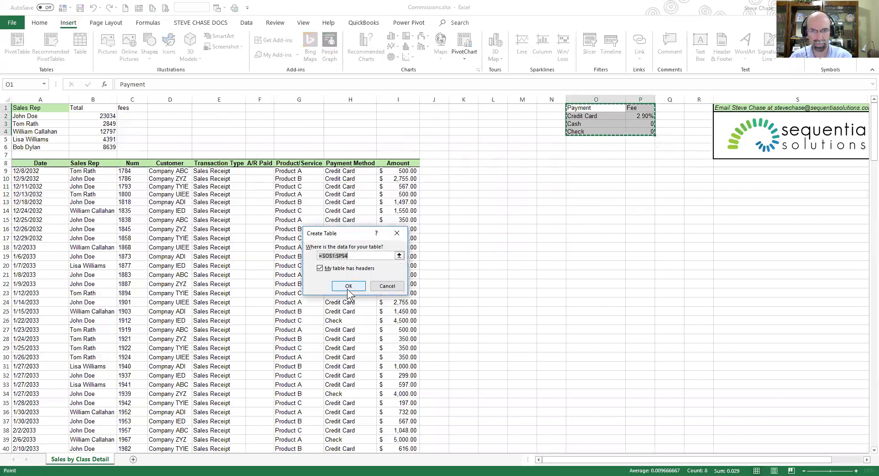
left_click(351, 285)
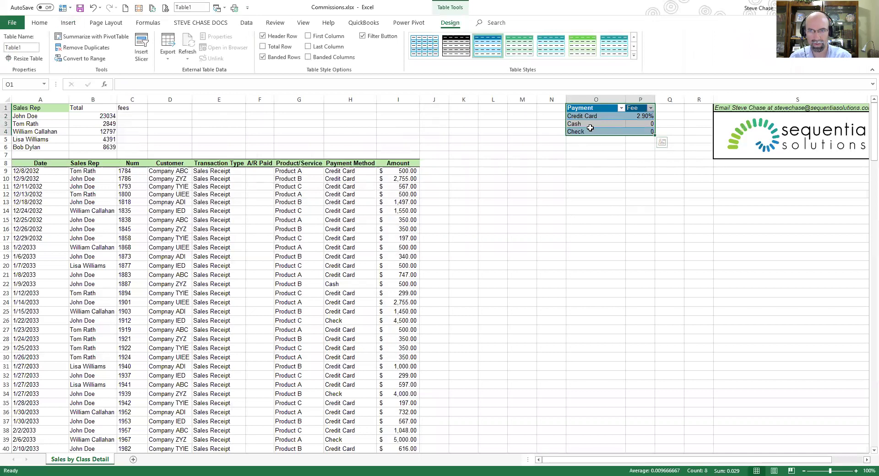
left_click(589, 125)
left_click(20, 47)
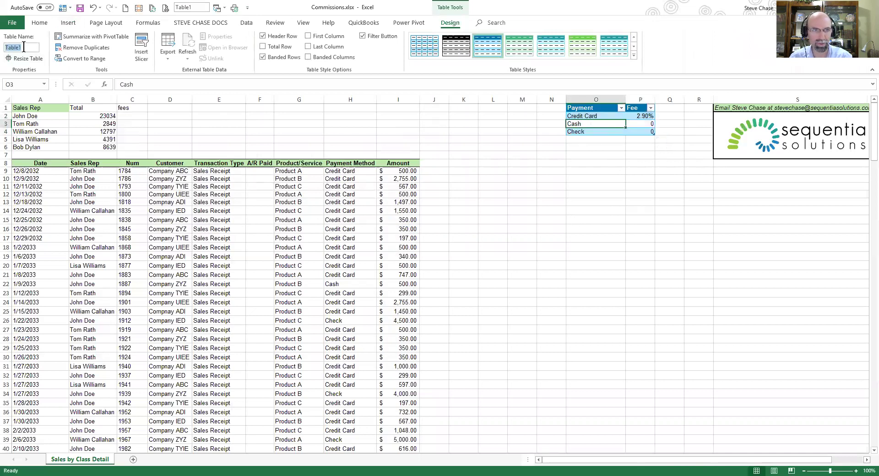
type("fees")
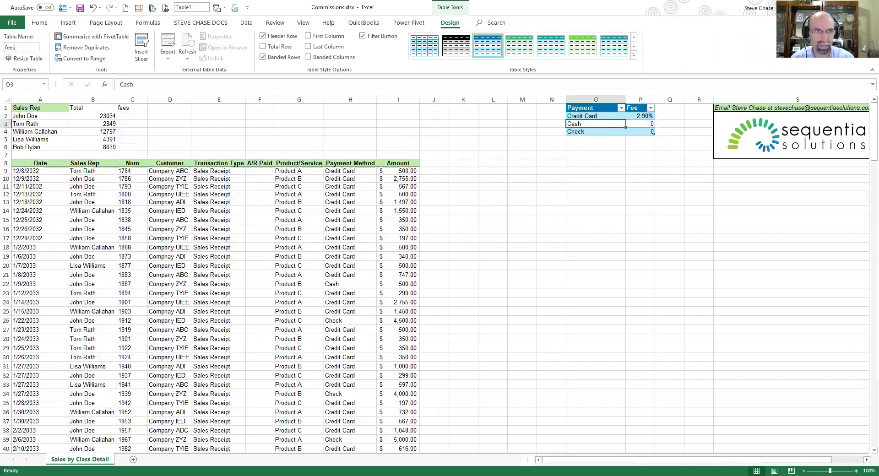
key("Return")
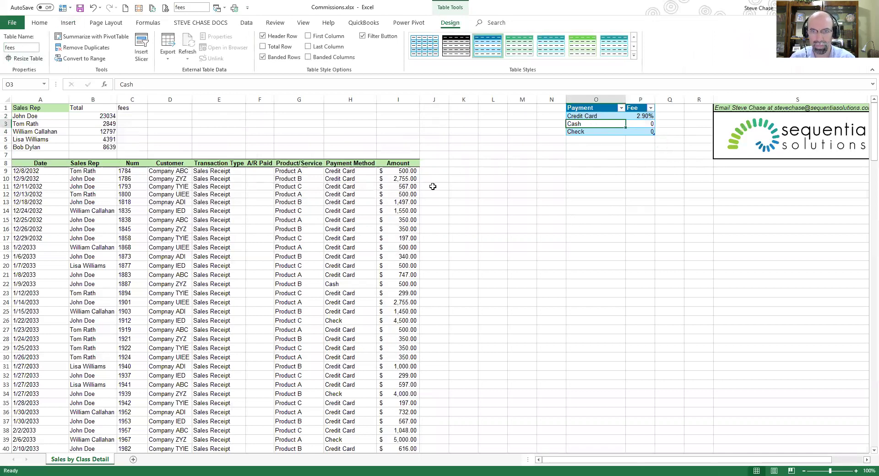
left_click(433, 186)
Head J8 'Fees' and enter =VLOOKUP(H9,fees,2,FALSE) in J9, returning 0.029
left_click(437, 164)
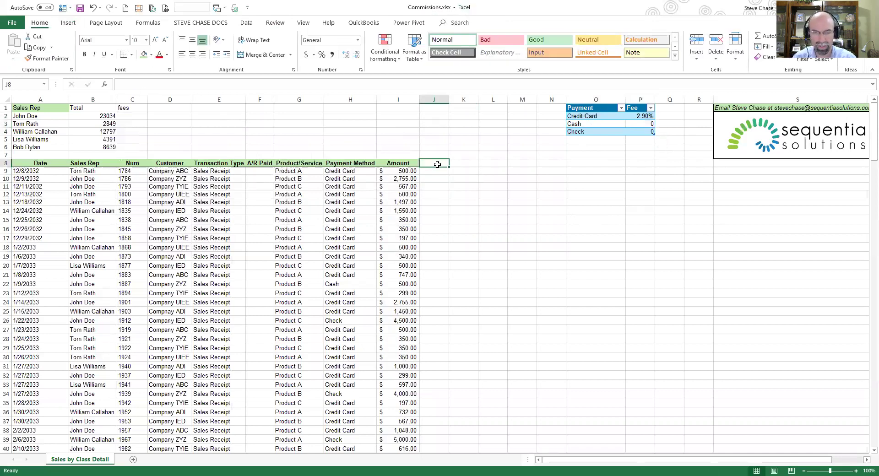
type("Fees")
key("Return")
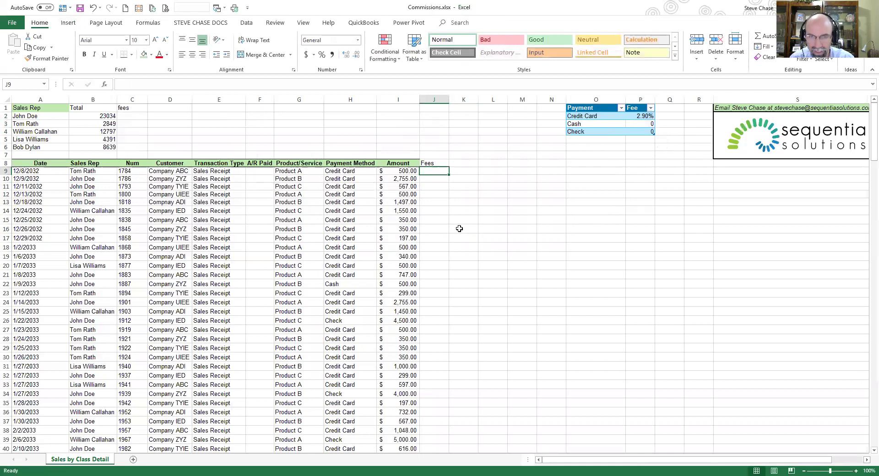
type("=")
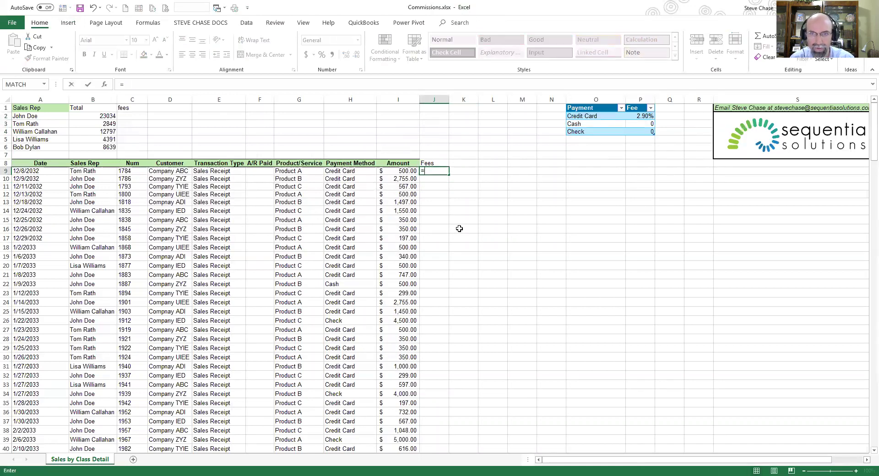
type("VLOOKUP(")
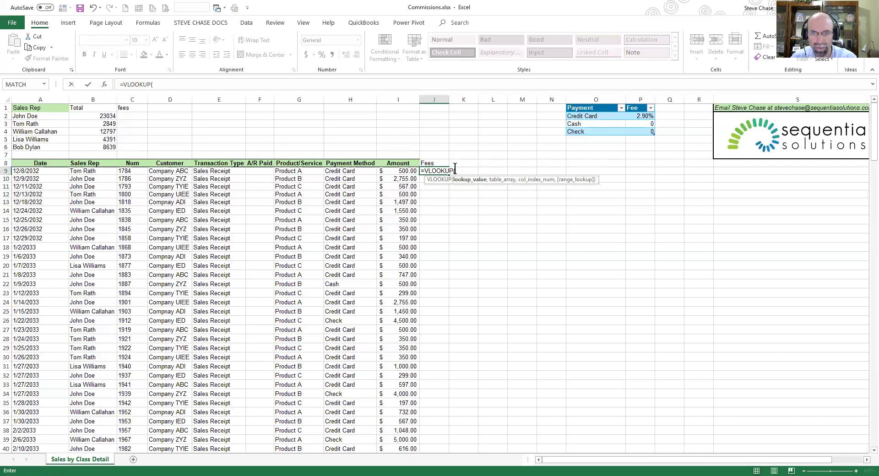
left_click(350, 171)
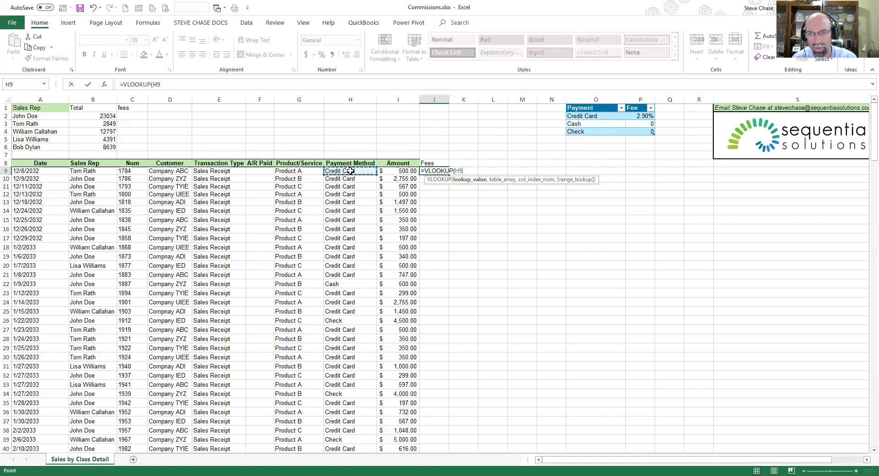
type(",")
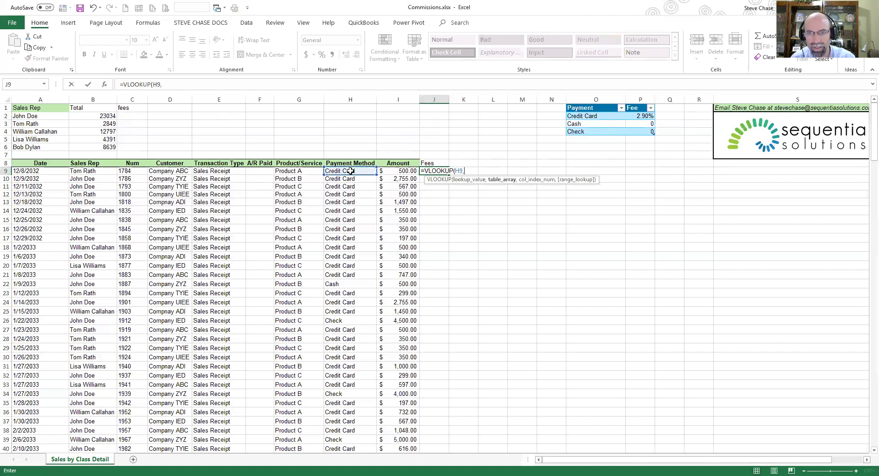
type("fees")
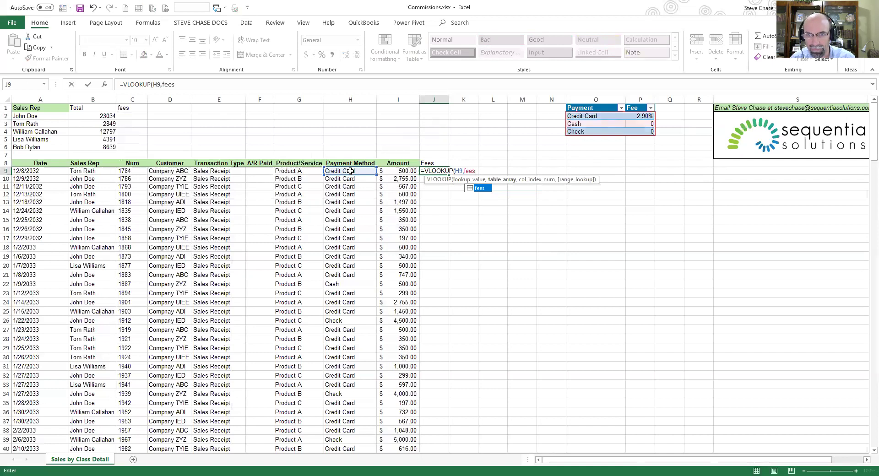
type(",")
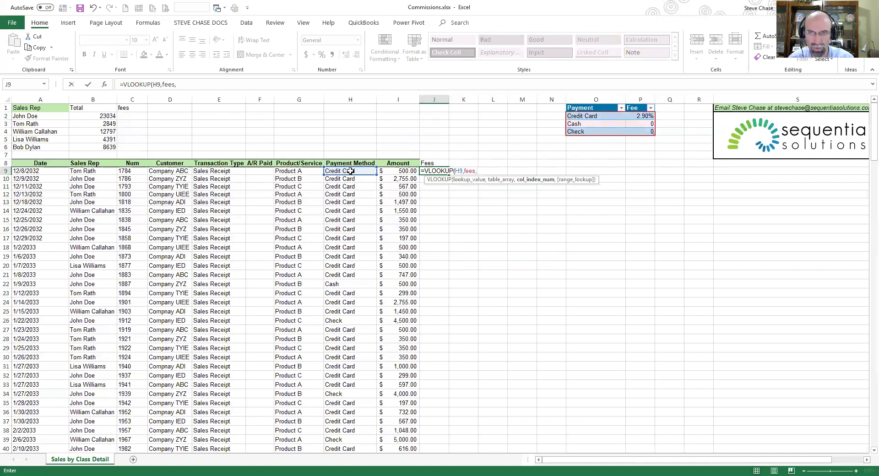
type("2,")
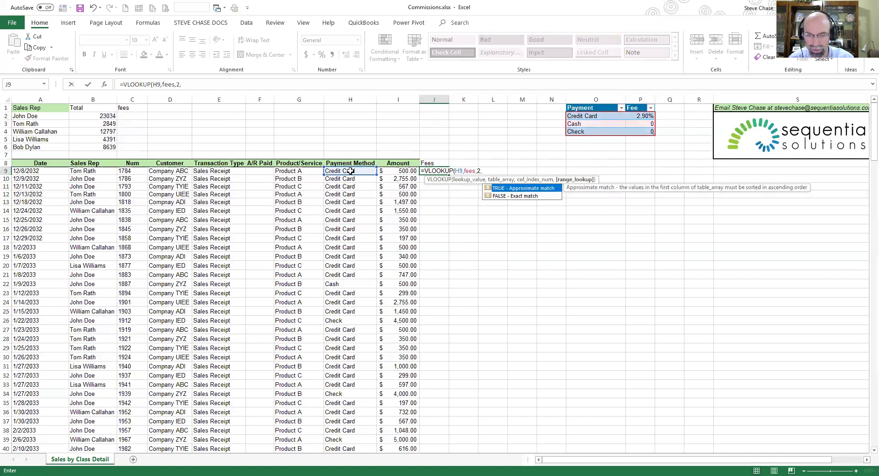
type("false)")
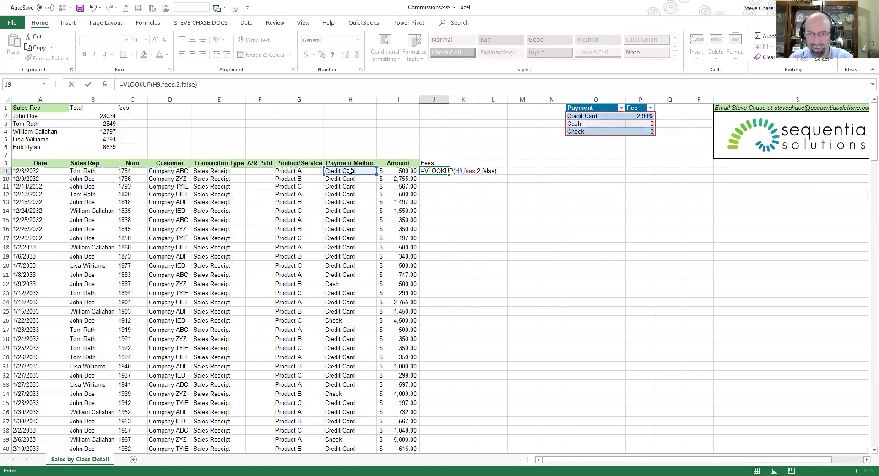
key("Return")
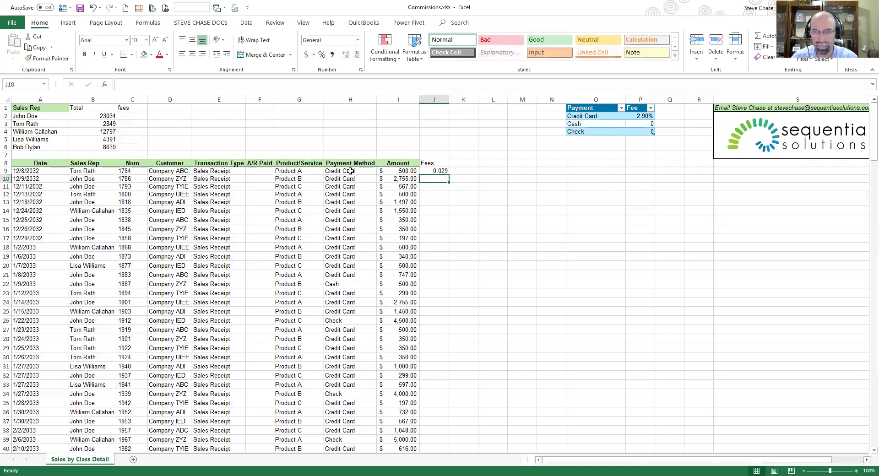
left_click(432, 170)
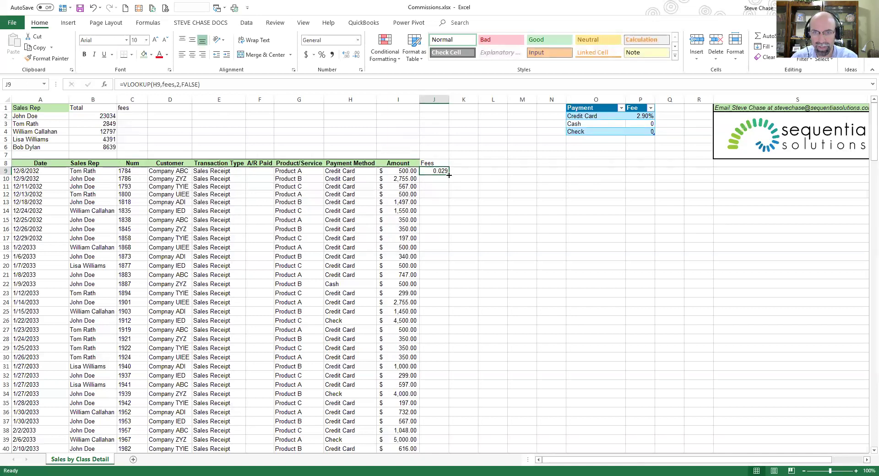
double_click(448, 174)
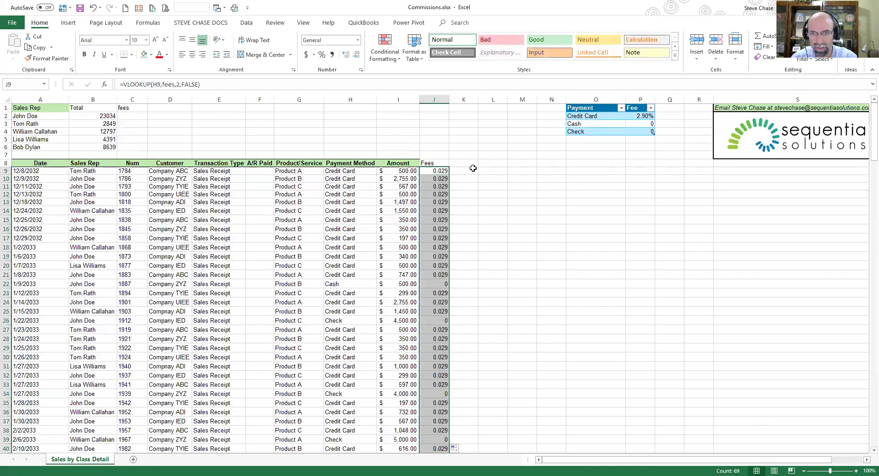
left_click(358, 221)
left_click(433, 229)
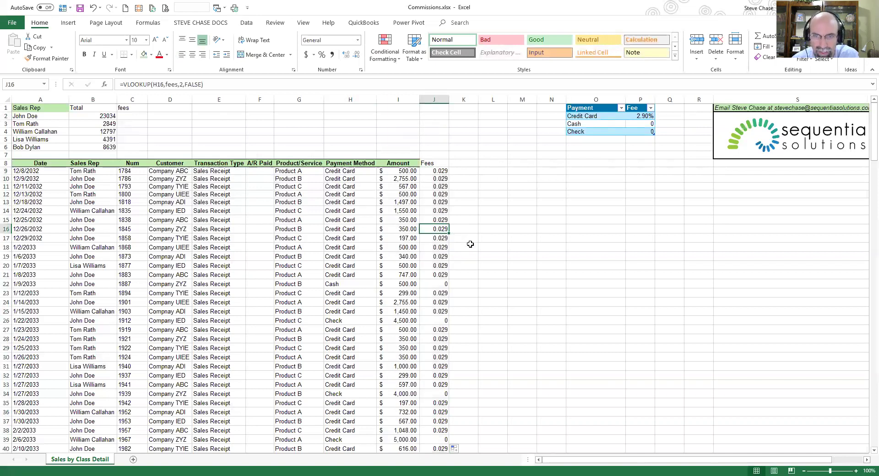
scroll(470, 243, "down", 11)
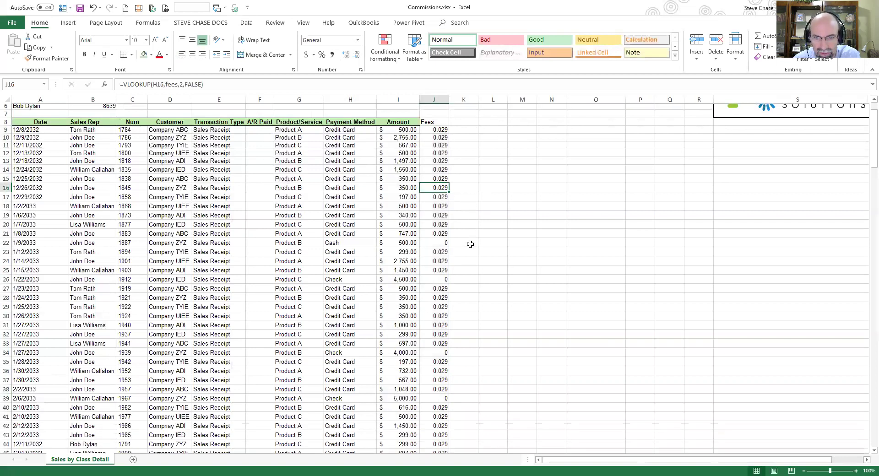
scroll(470, 244, "down", 1)
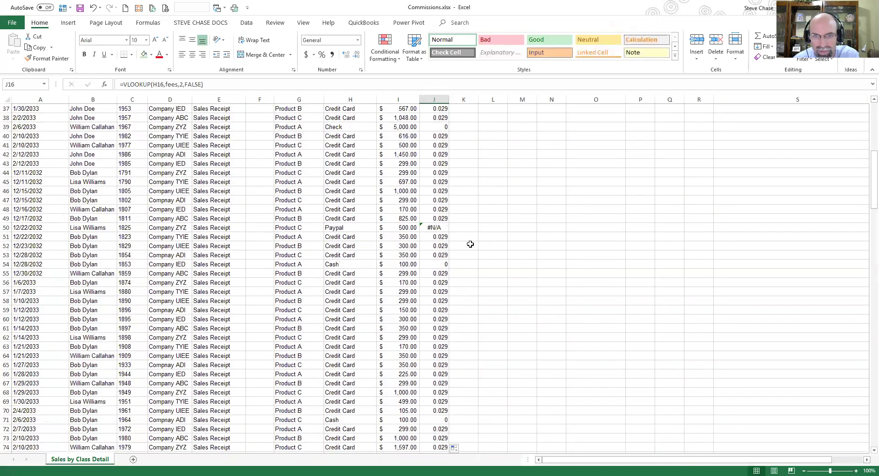
left_click(353, 228)
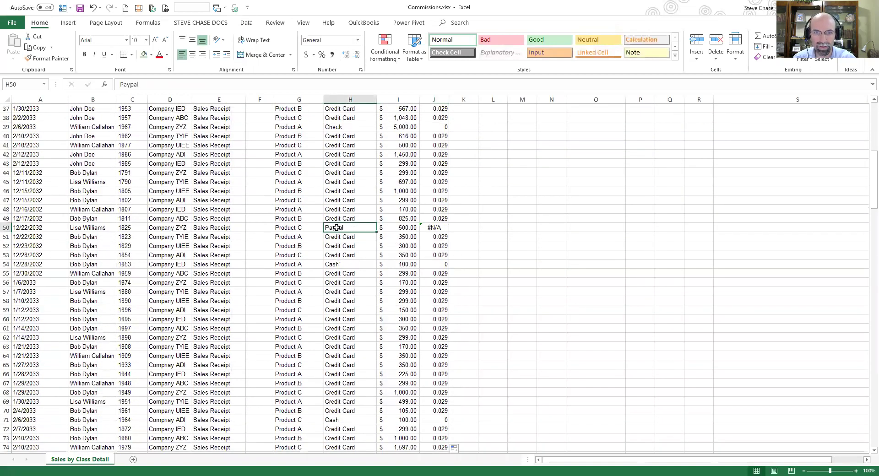
left_click(435, 228)
scroll(497, 304, "up", 12)
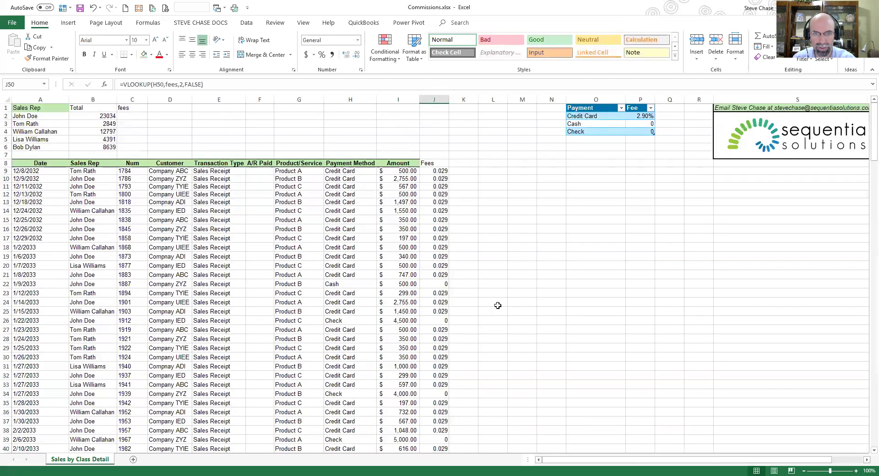
Copy the Payment Method column H8:H77 and paste it starting at cell O44
left_click_drag(350, 163, 376, 443)
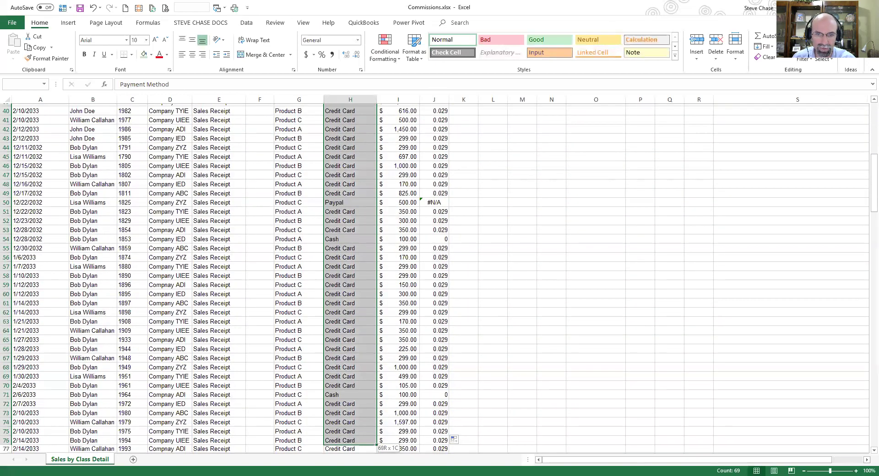
left_click_drag(340, 355, 343, 351)
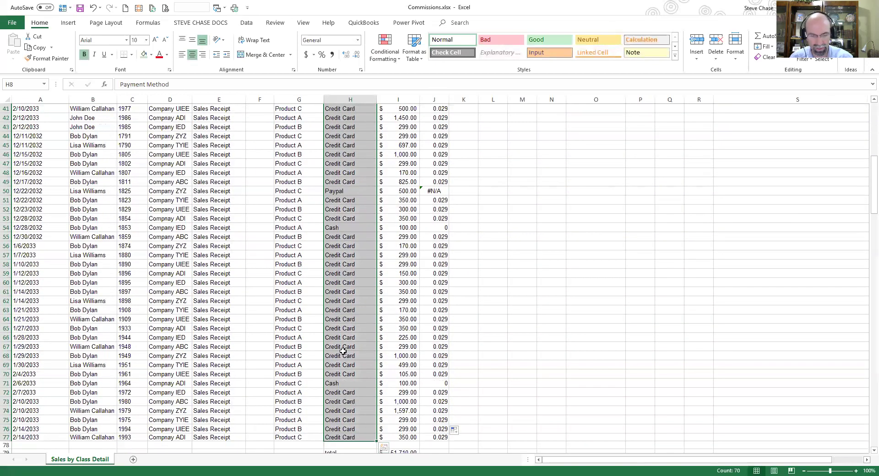
left_click(606, 137)
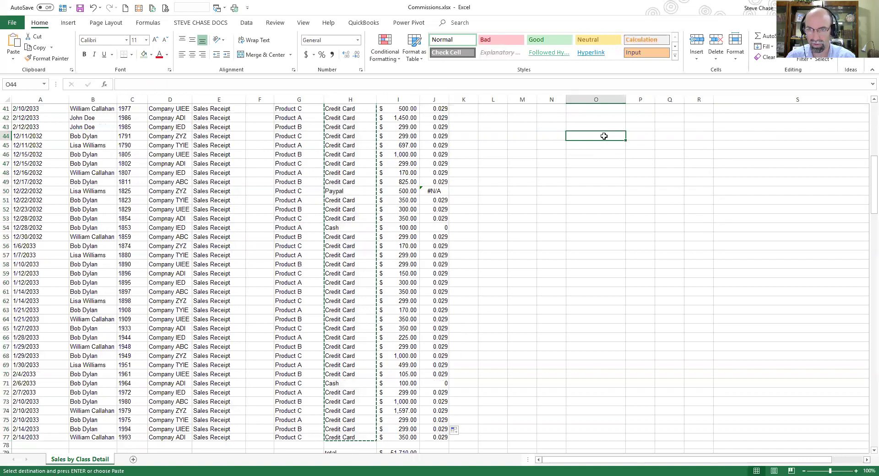
key("ctrl+v")
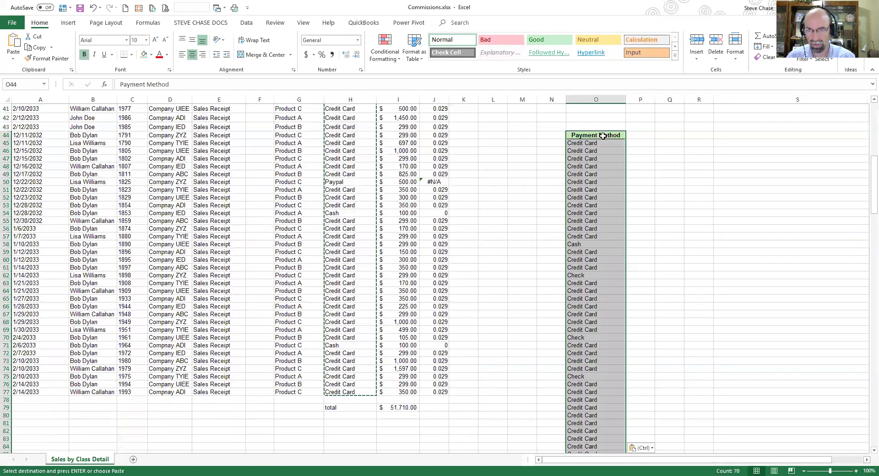
left_click(246, 23)
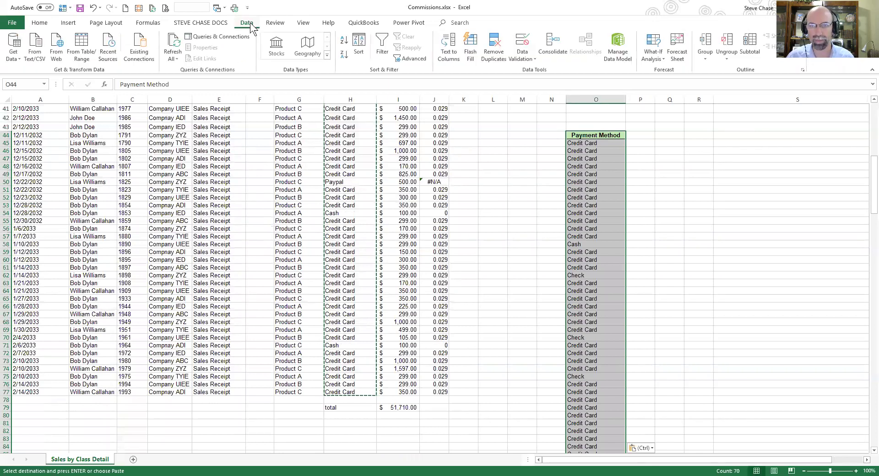
Remove duplicates from the pasted column, leaving Credit Card, Cash, Check and Paypal
left_click(492, 54)
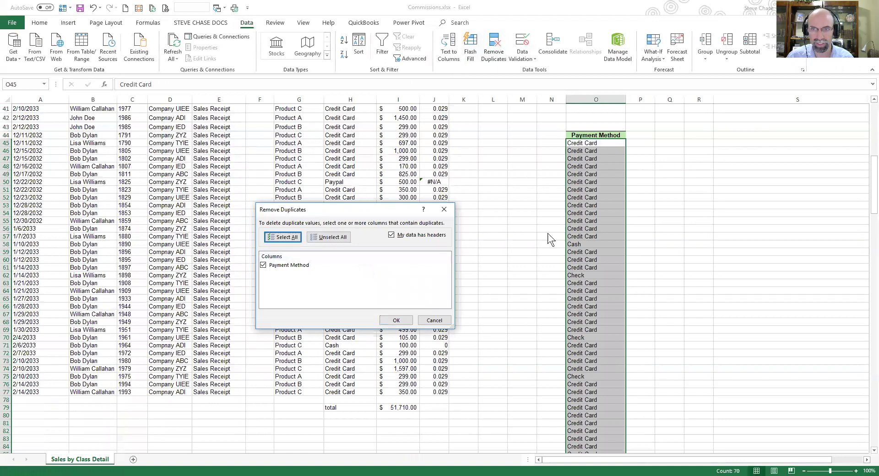
left_click(407, 320)
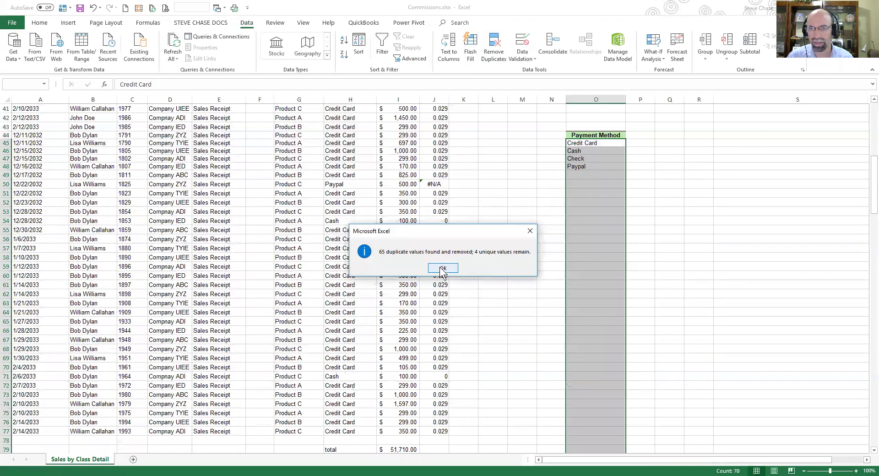
left_click(442, 268)
left_click(605, 257)
scroll(605, 258, "up", 5)
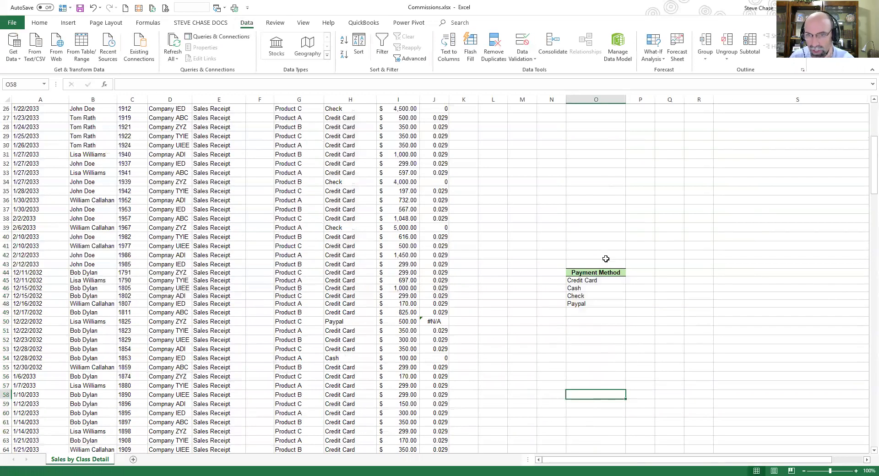
left_click_drag(583, 270, 593, 302)
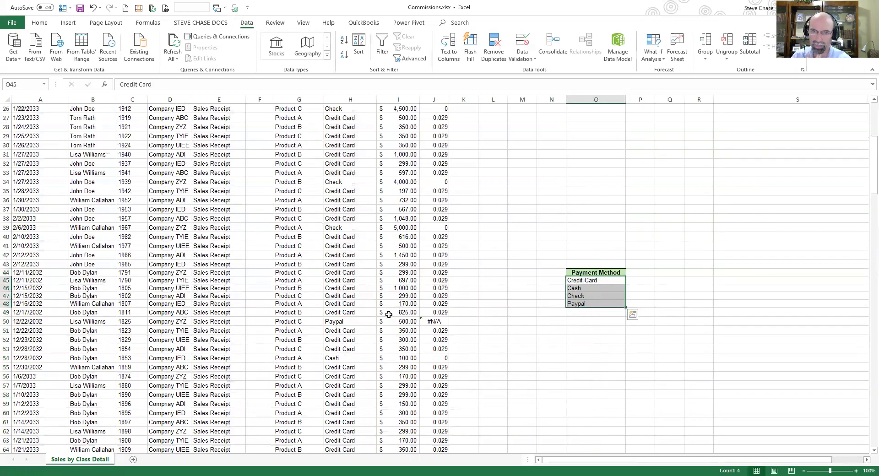
Add a Paypal row with a 3% fee below the fees table
left_click(597, 273)
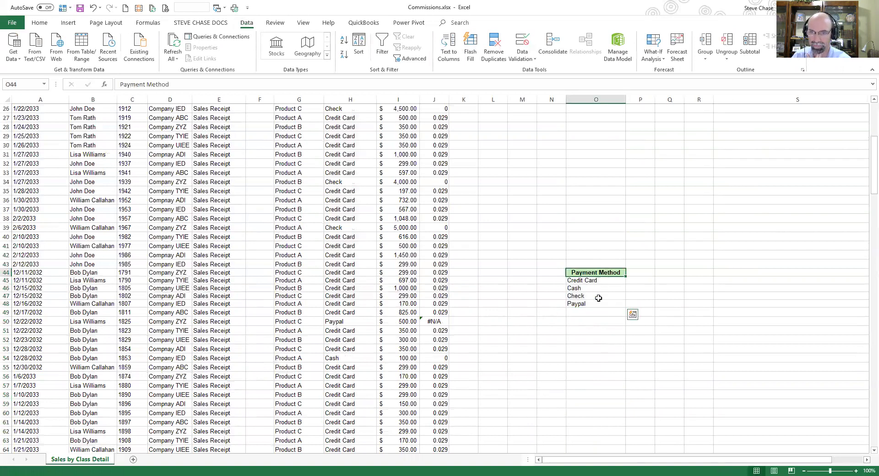
left_click_drag(598, 298, 600, 306)
scroll(600, 309, "up", 8)
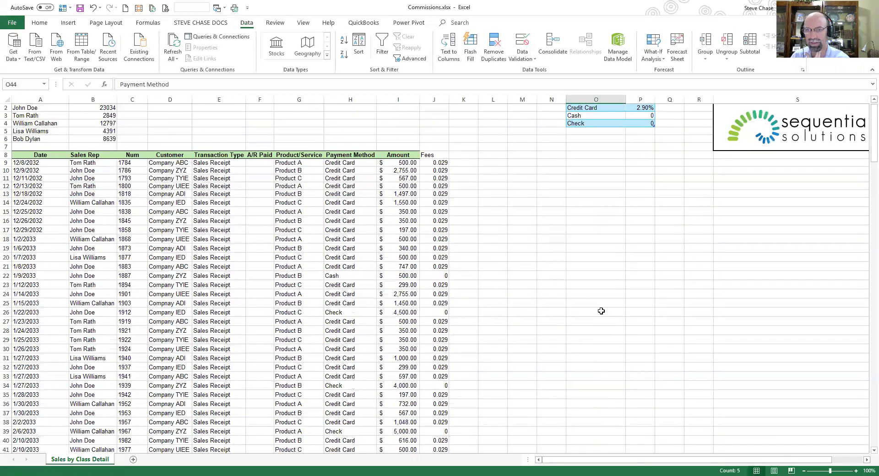
scroll(601, 311, "up", 1)
left_click(599, 140)
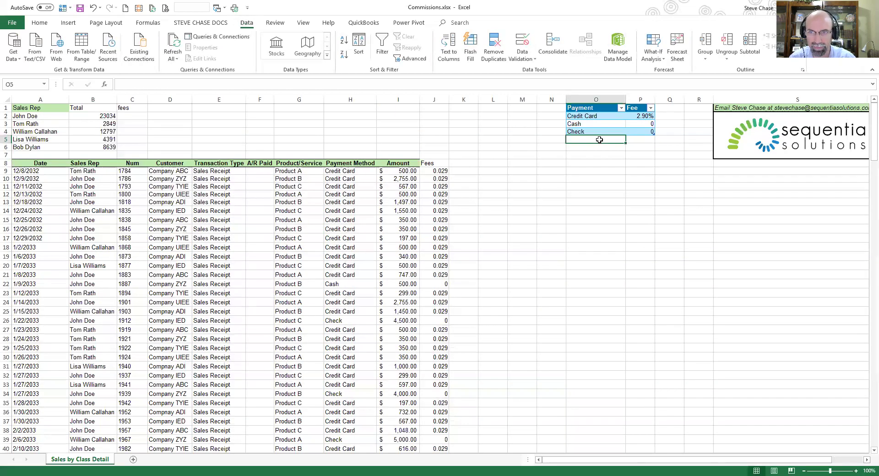
type("Paypa")
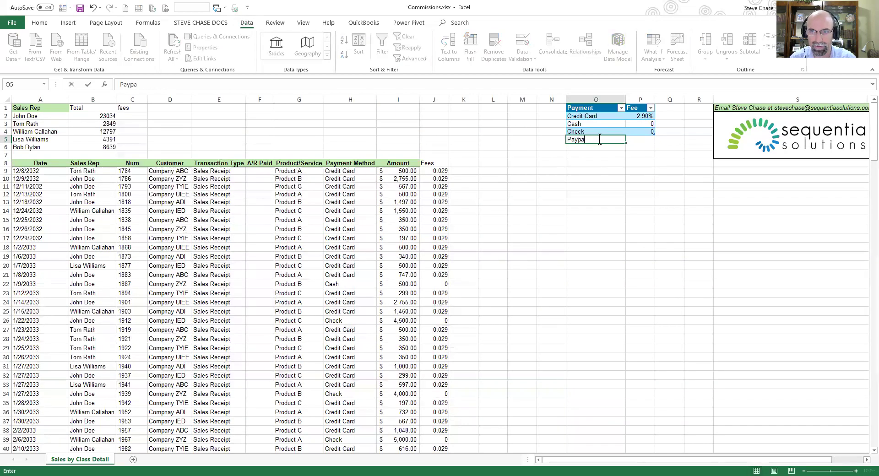
type("l")
key("Tab")
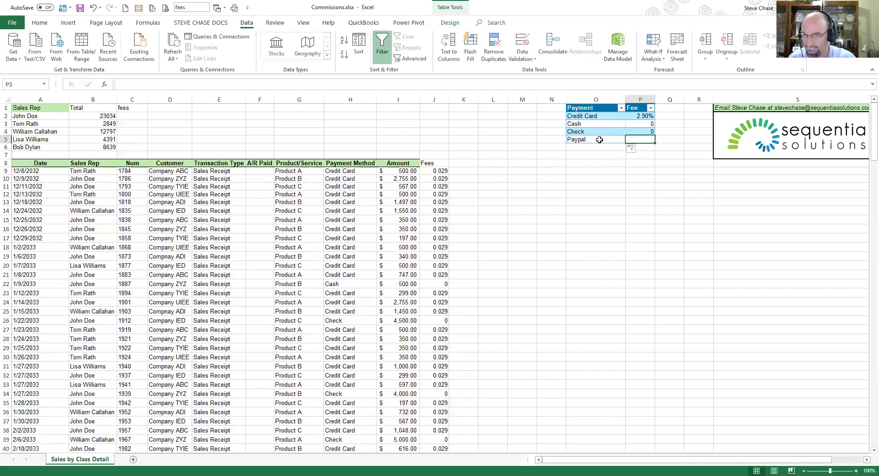
type("3")
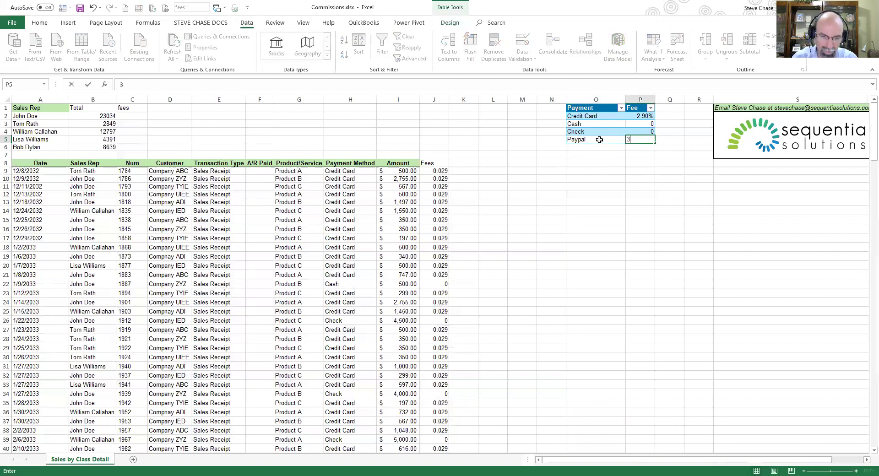
type("%")
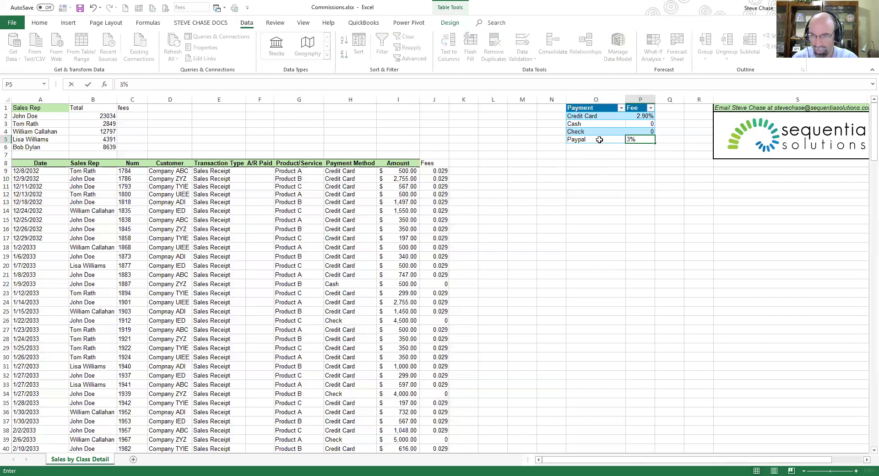
key("Return")
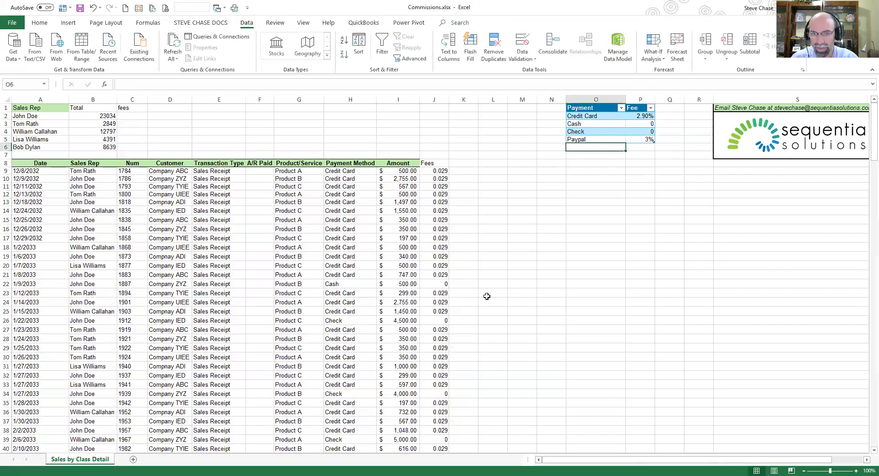
scroll(486, 296, "down", 9)
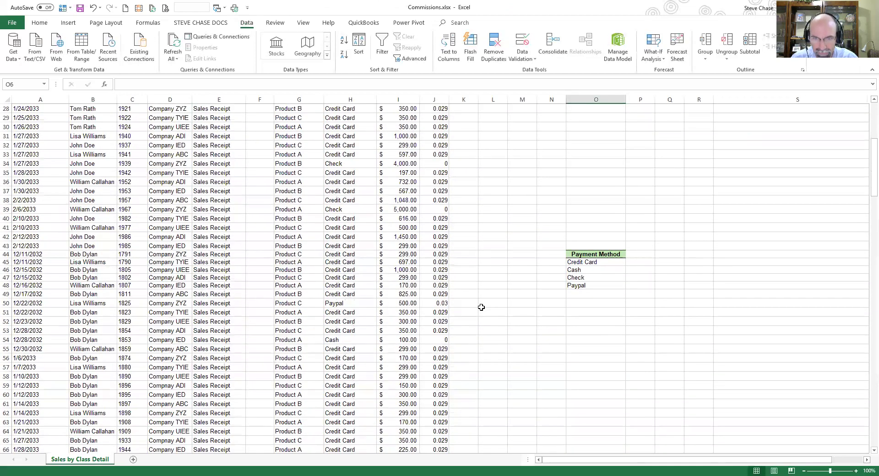
scroll(481, 307, "down", 6)
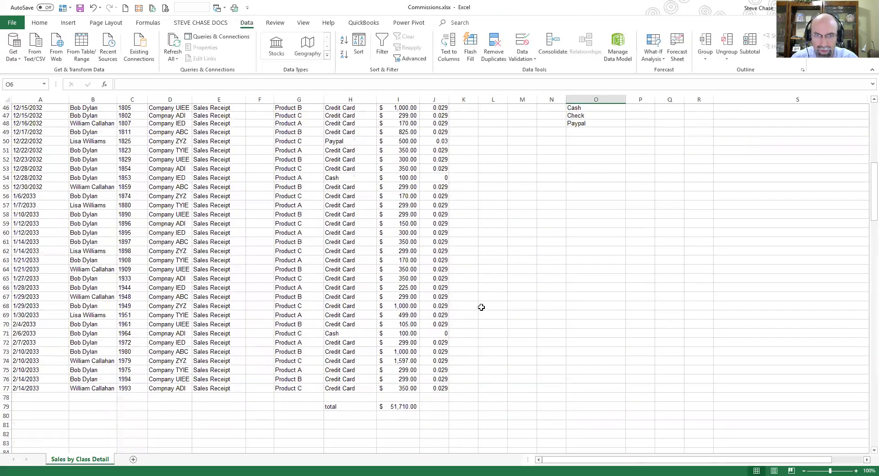
scroll(421, 271, "up", 3)
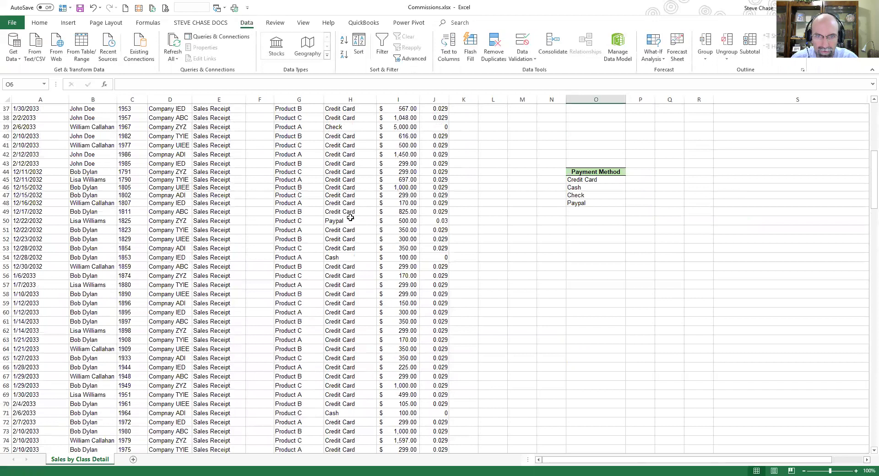
left_click(373, 221)
left_click(440, 221)
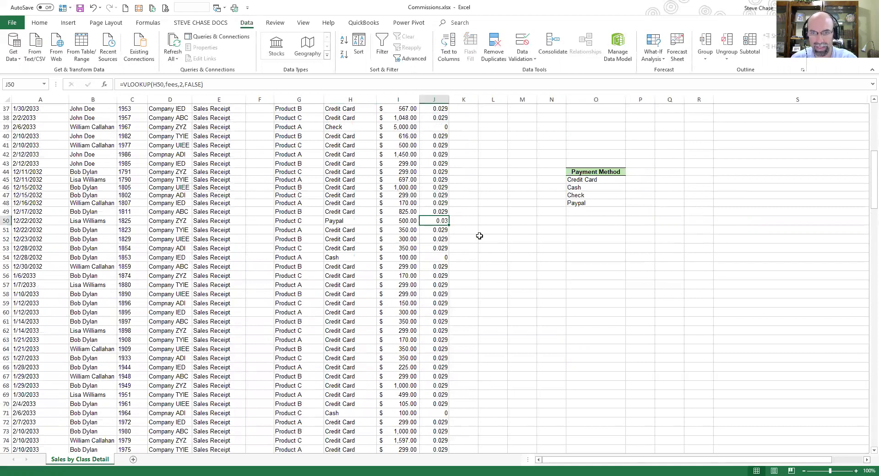
scroll(525, 240, "up", 12)
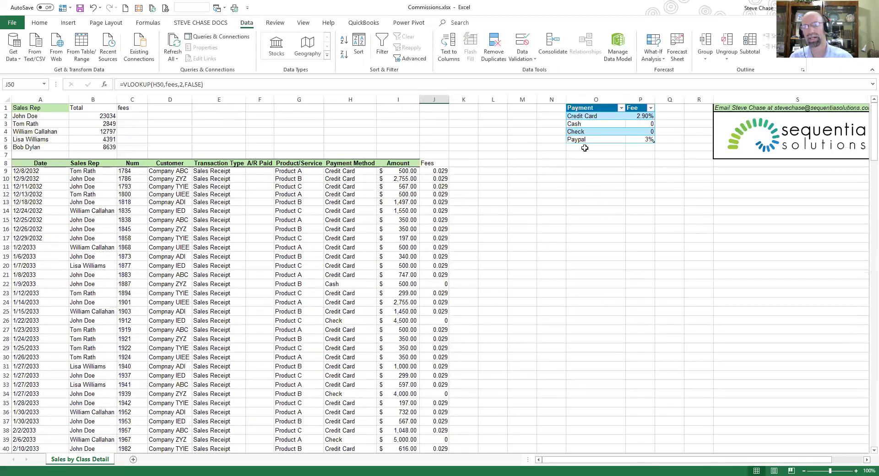
Review J9's VLOOKUP arguments to confirm it returns the 0.029 credit-card fee rate
left_click(588, 126)
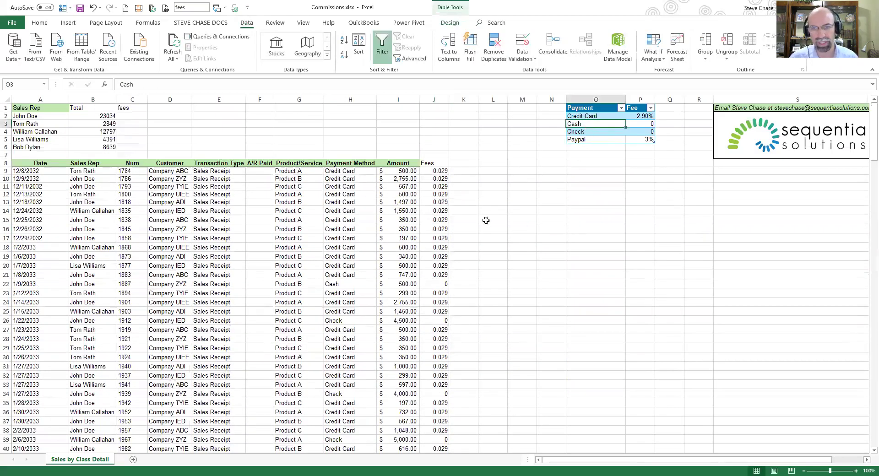
left_click(441, 170)
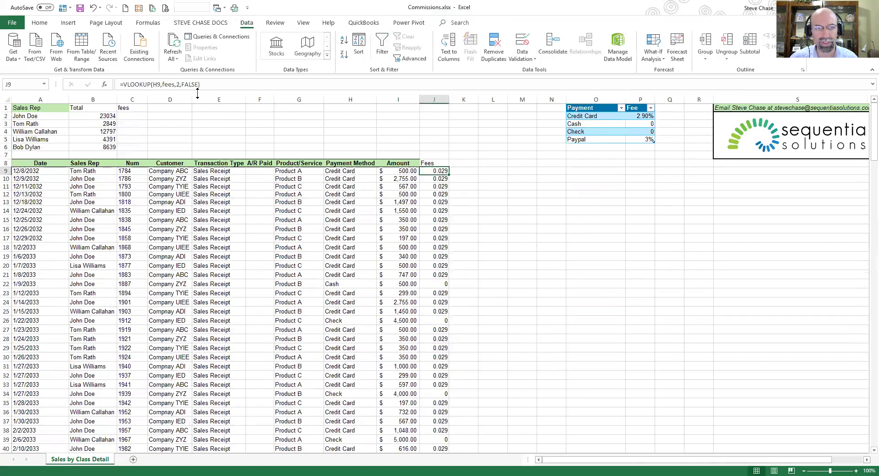
left_click(128, 84)
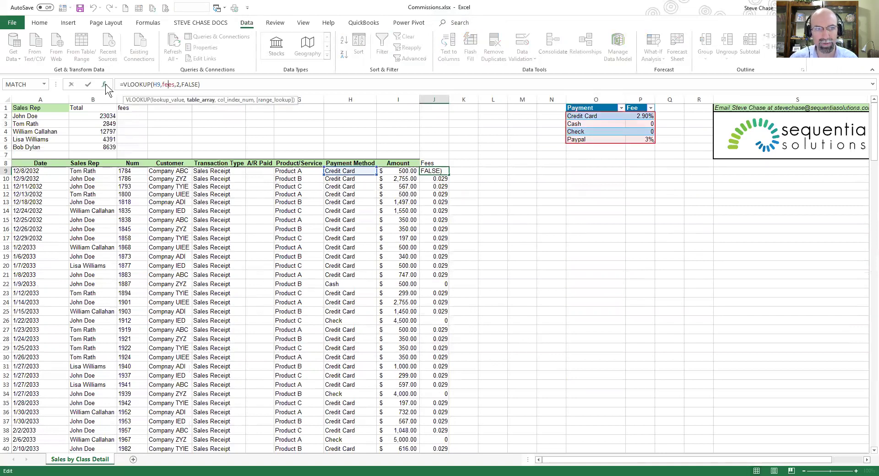
left_click(105, 83)
key("Tab")
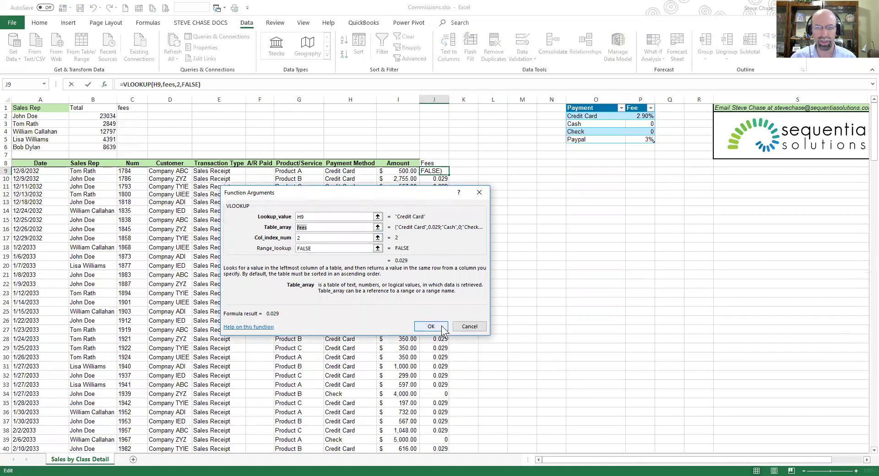
left_click(471, 326)
left_click(485, 328)
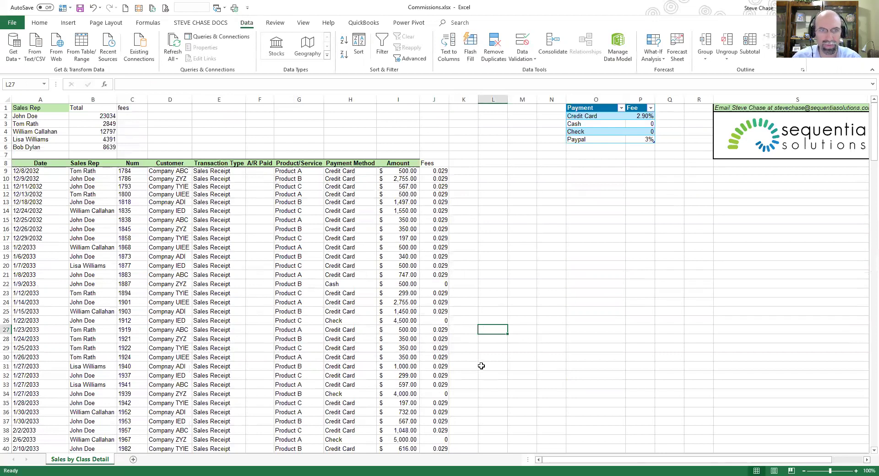
left_click(403, 164)
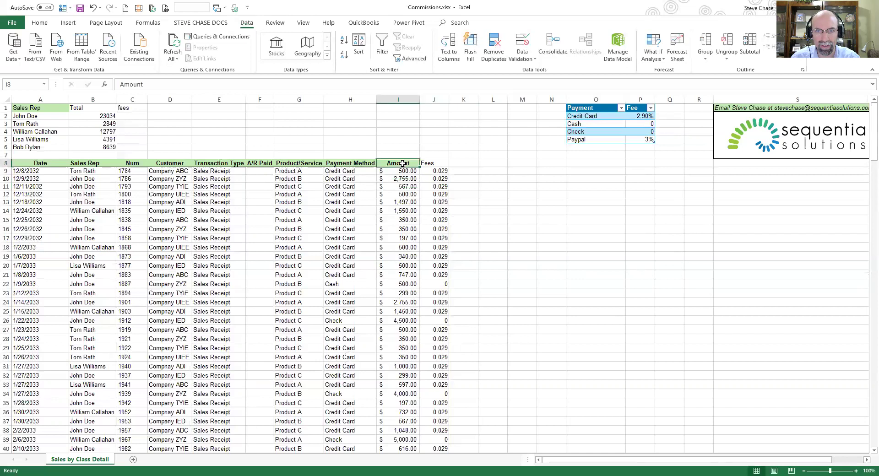
left_click(134, 116)
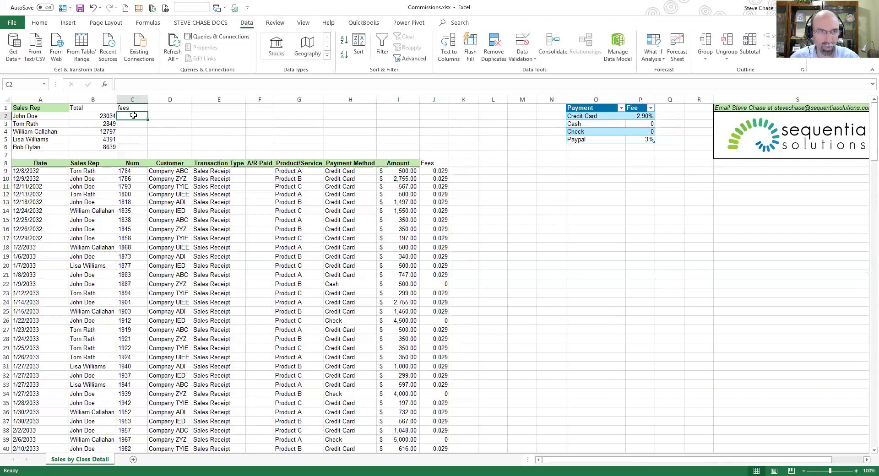
key("ctrl")
key("ctrl")
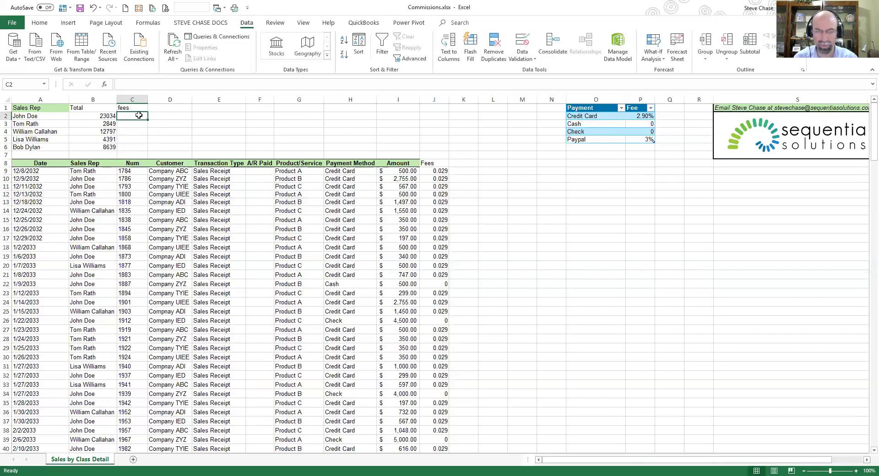
type("=")
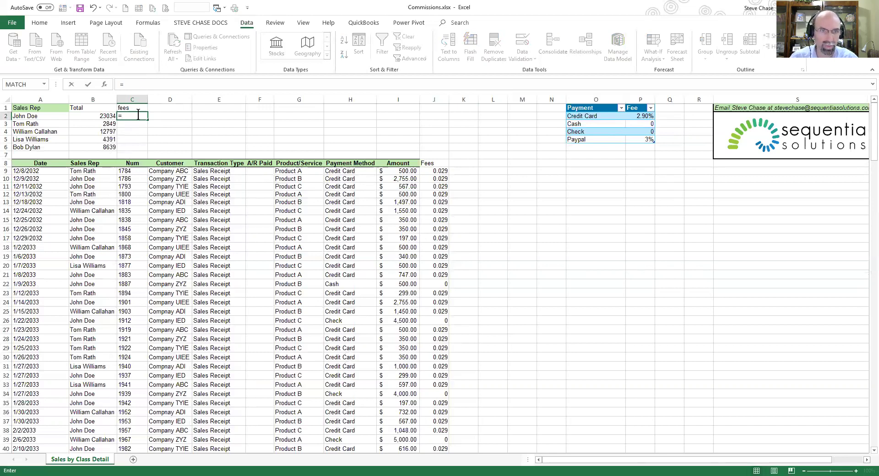
type("sumifs(")
left_click(437, 171)
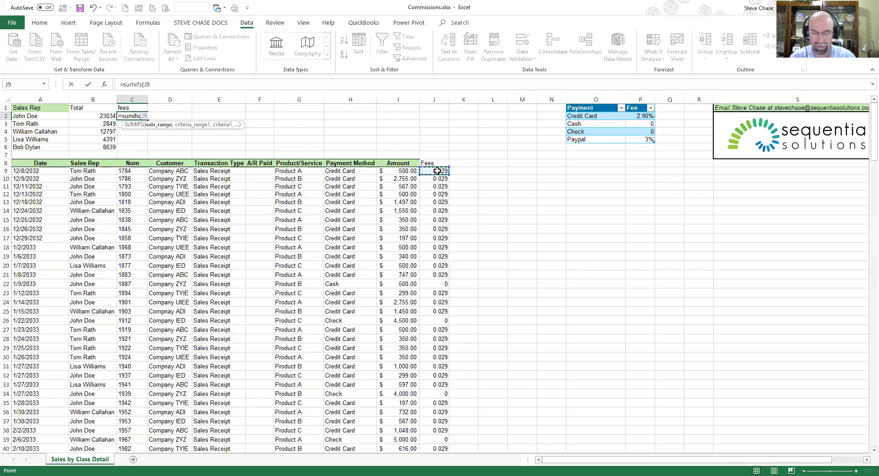
key("Escape")
Multiply J9's looked-up rate by Amount (*I9) and fill the formula down the Fees column
left_click(437, 170)
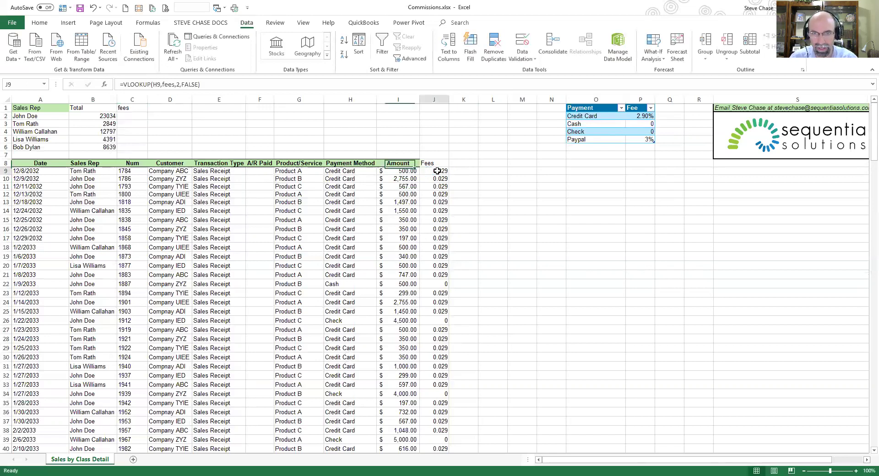
left_click(223, 84)
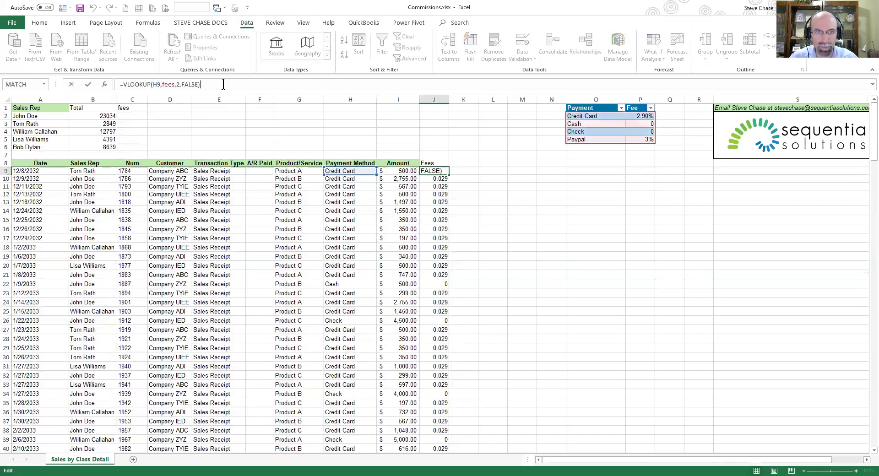
type("*")
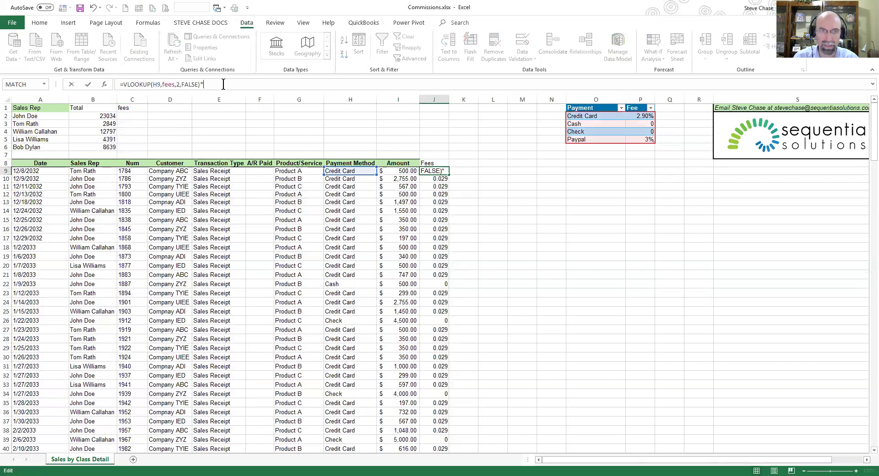
left_click(399, 171)
key("Return")
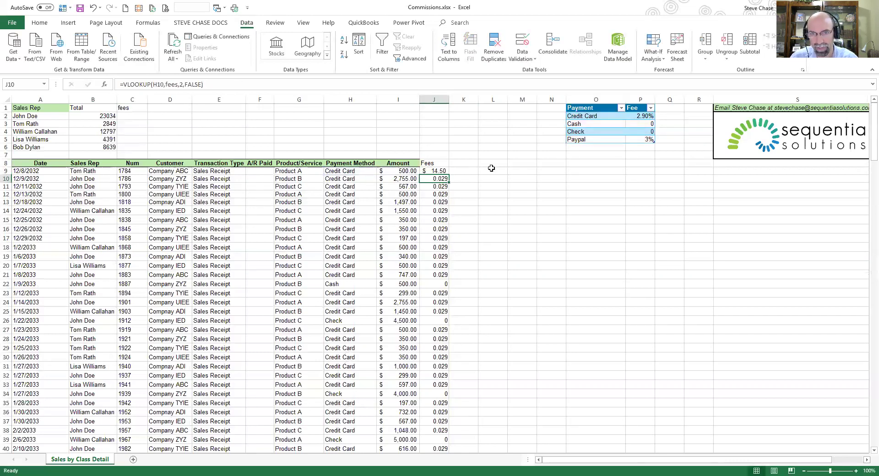
left_click(430, 169)
double_click(448, 174)
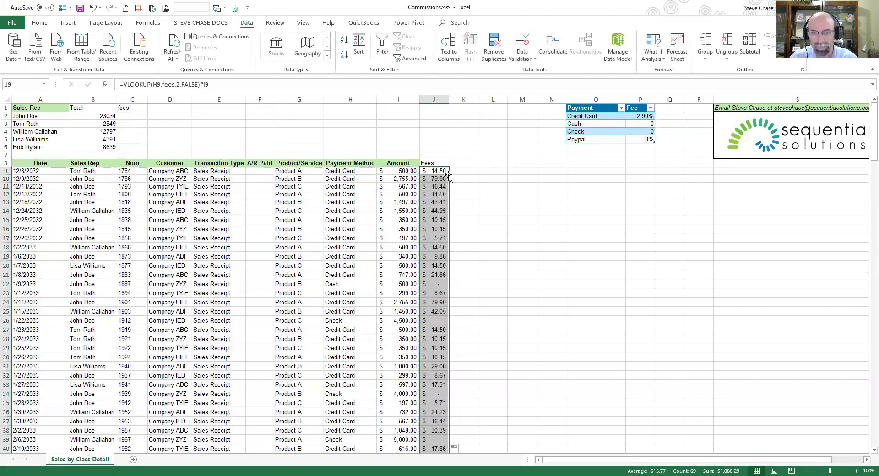
Enter =SUMIFS($J$9:$J$77,$B$9:$B$77,A2) in C2 for the first rep's fee total
left_click(128, 116)
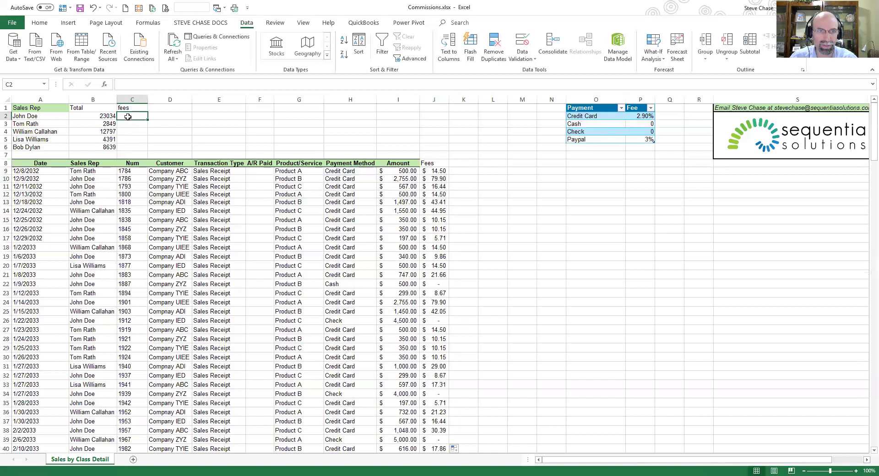
type("=")
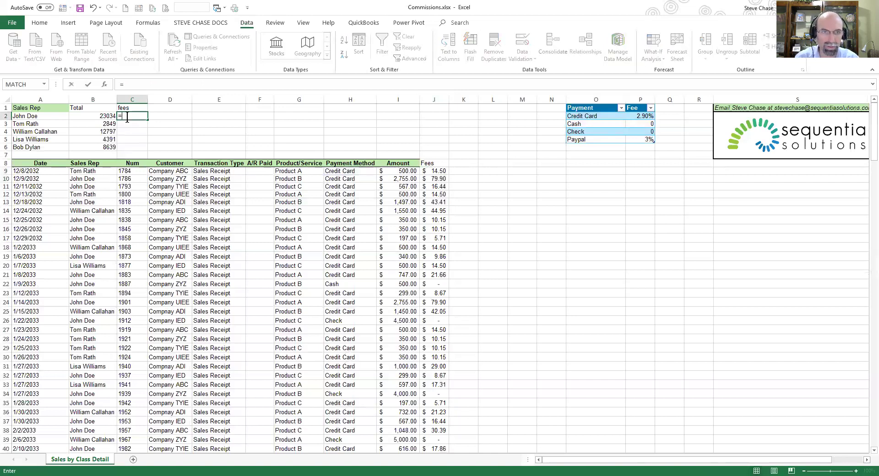
type("sumifs(")
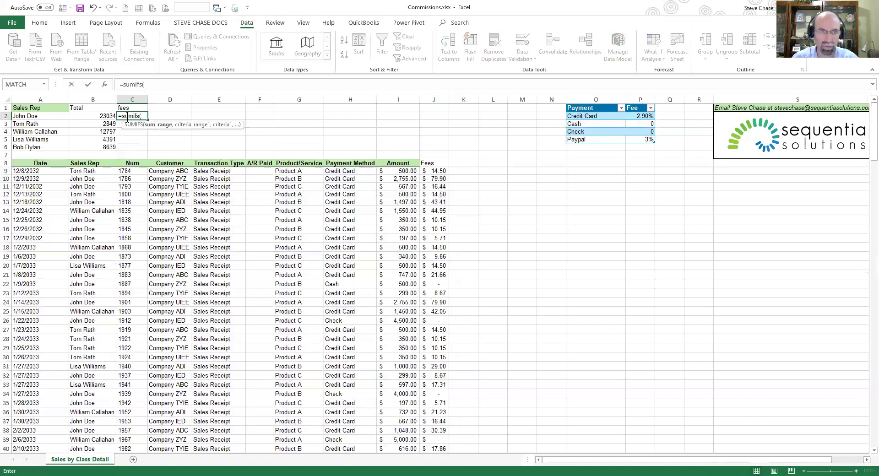
left_click(439, 172)
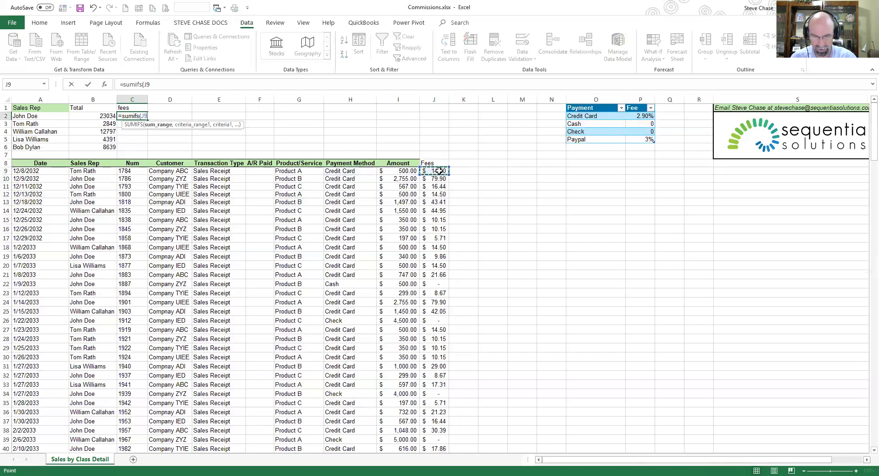
key("ctrl+shift+Down")
key("F4")
scroll(439, 171, "up", 15)
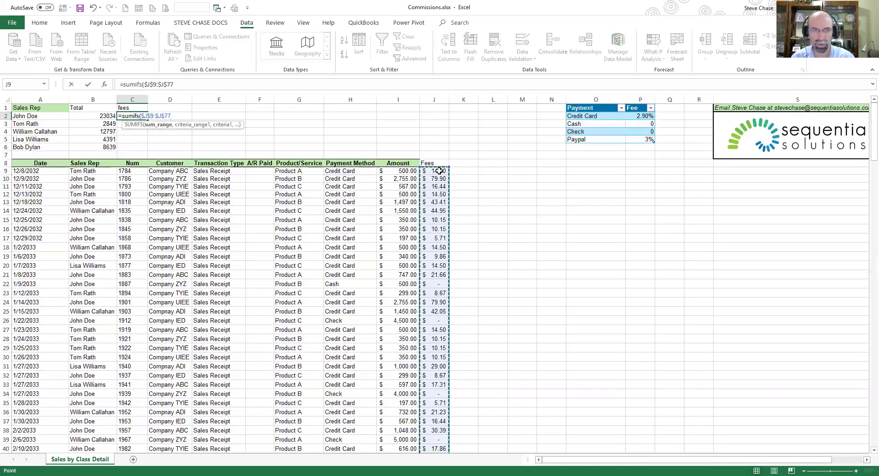
type(",")
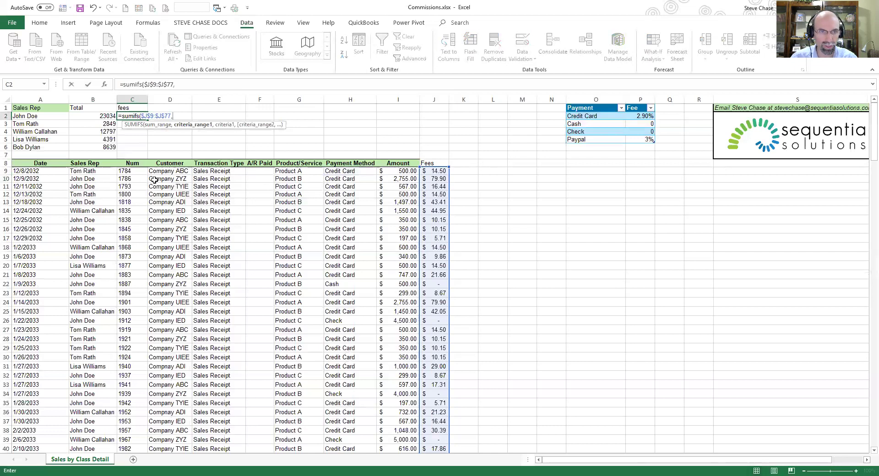
left_click(100, 171)
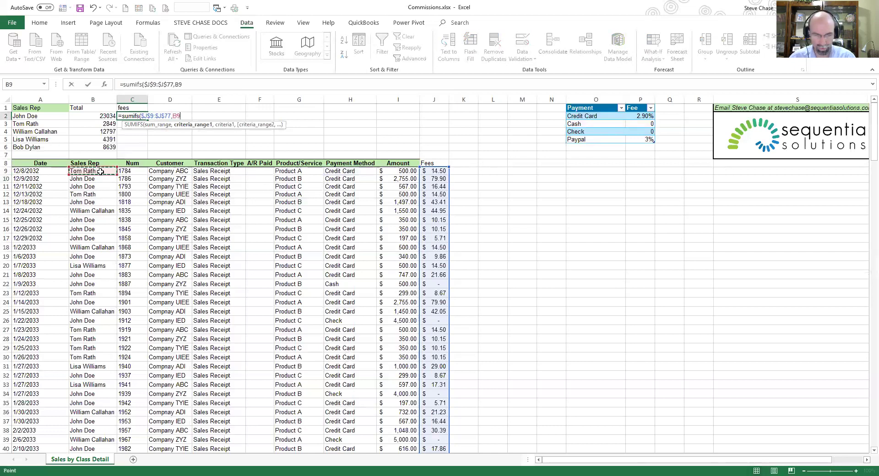
key("ctrl+shift+Down")
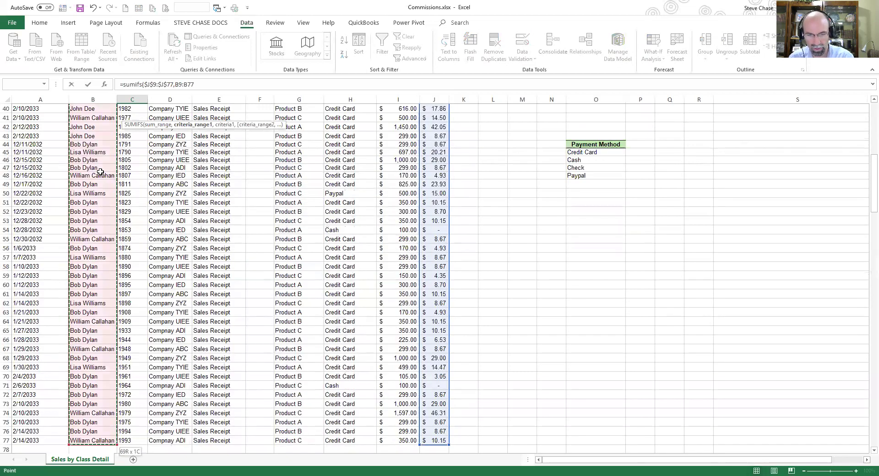
key("F4")
type(",")
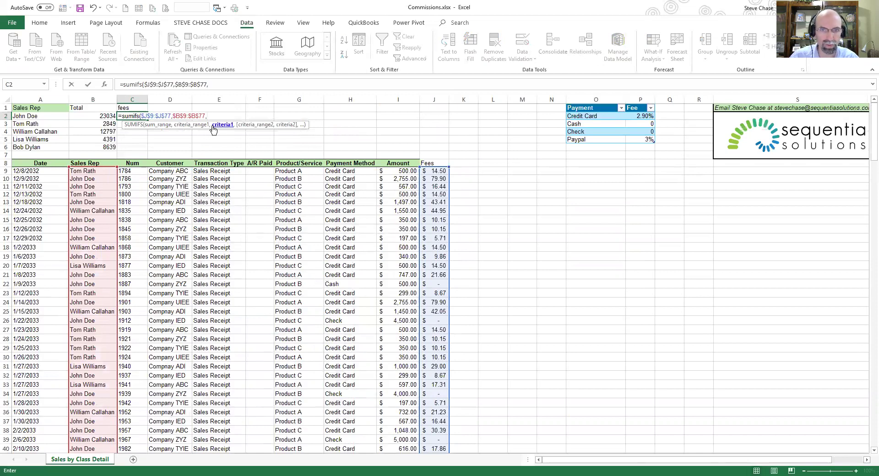
left_click(50, 118)
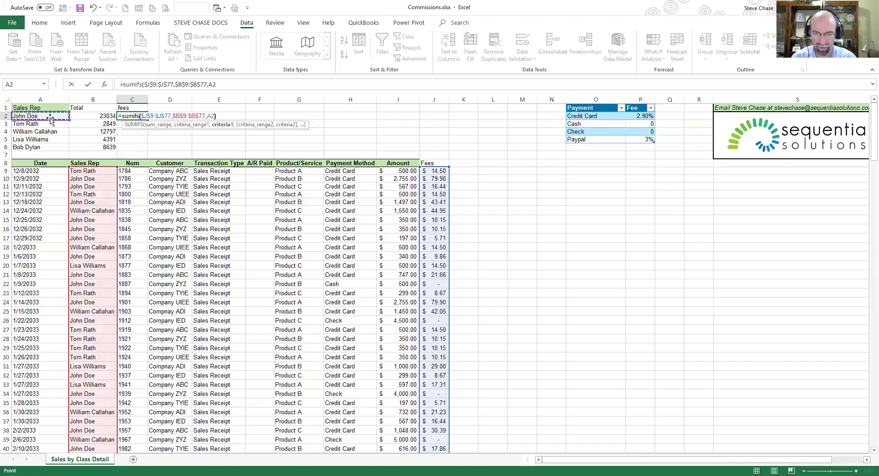
key("Return")
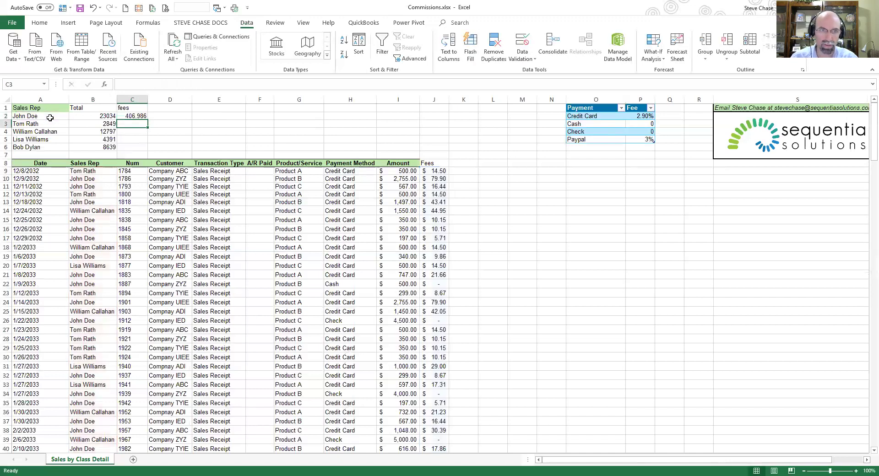
Copy the fee totals down for every rep, format them as currency, and autofit column C
left_click(138, 116)
double_click(147, 119)
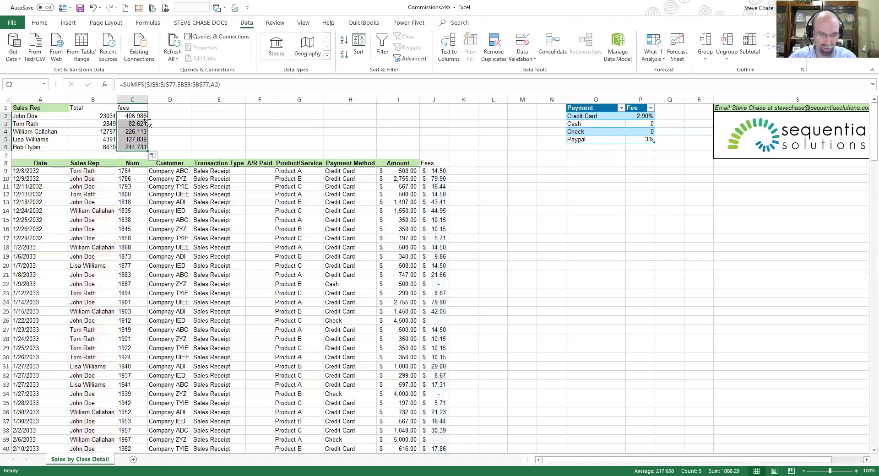
key("ctrl+shift+4")
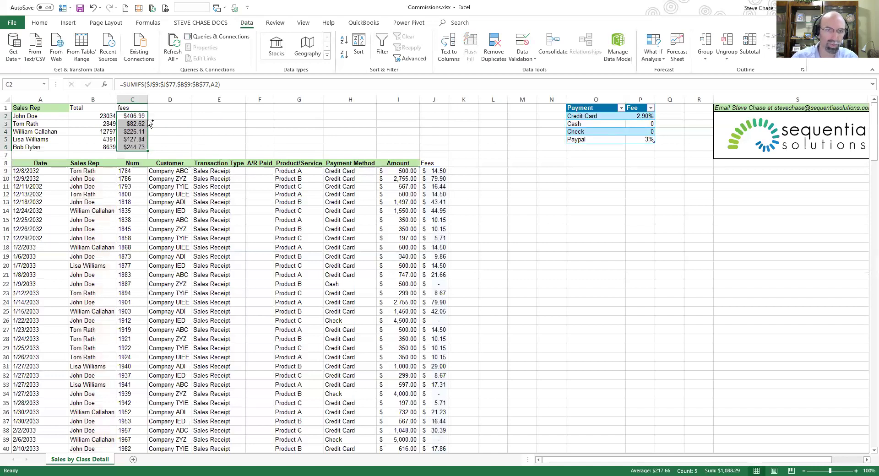
double_click(148, 97)
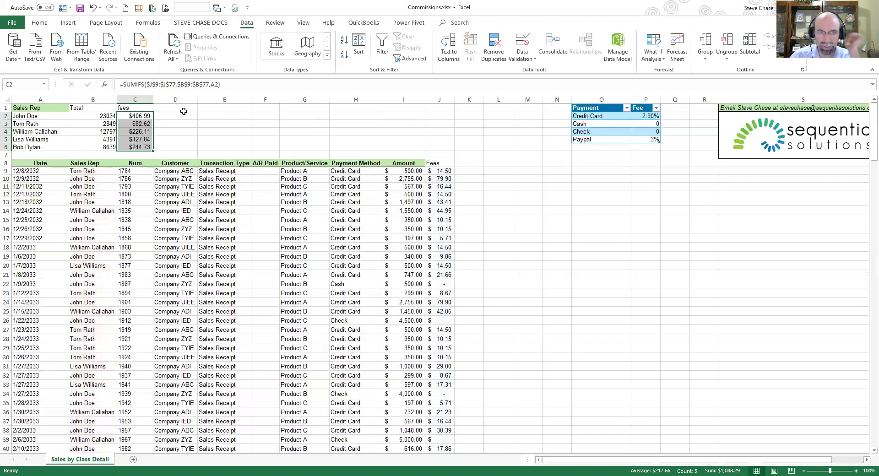
Add an 'after fees' column in D with =B2-C2 filled down for every rep
left_click(185, 109)
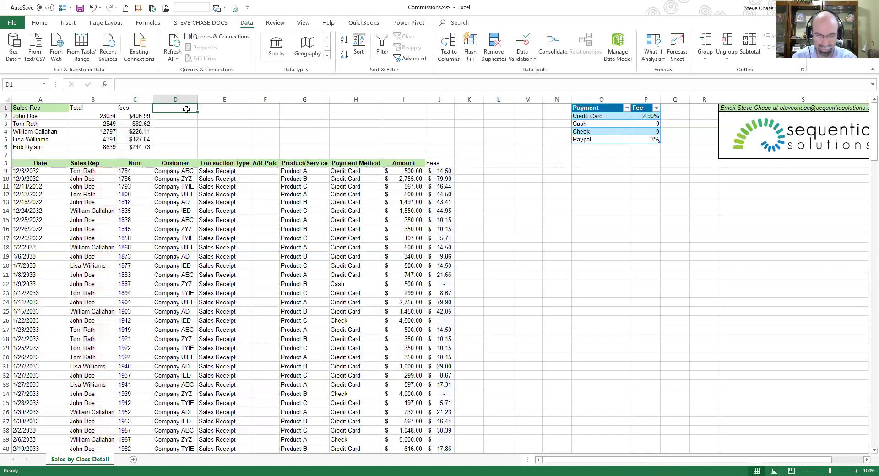
type("after ")
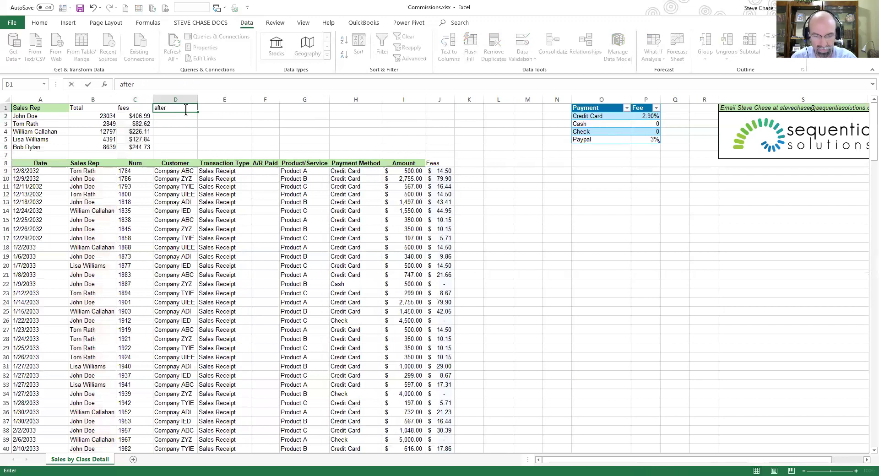
type("fees")
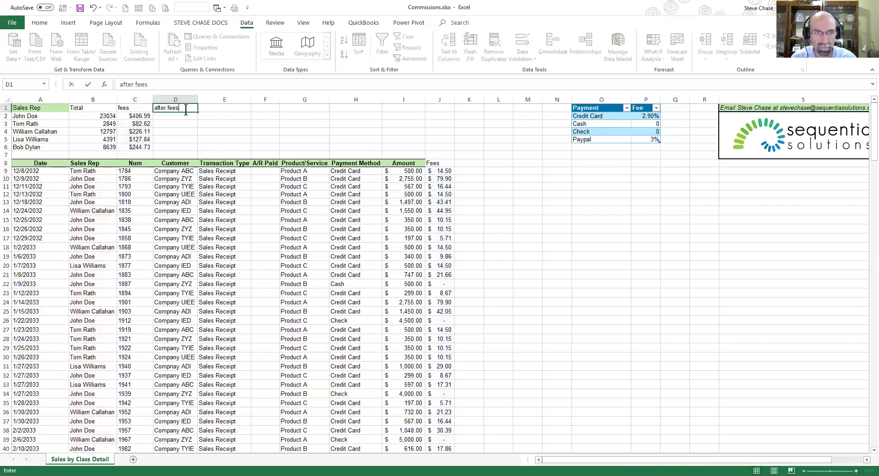
key("Return")
type("=")
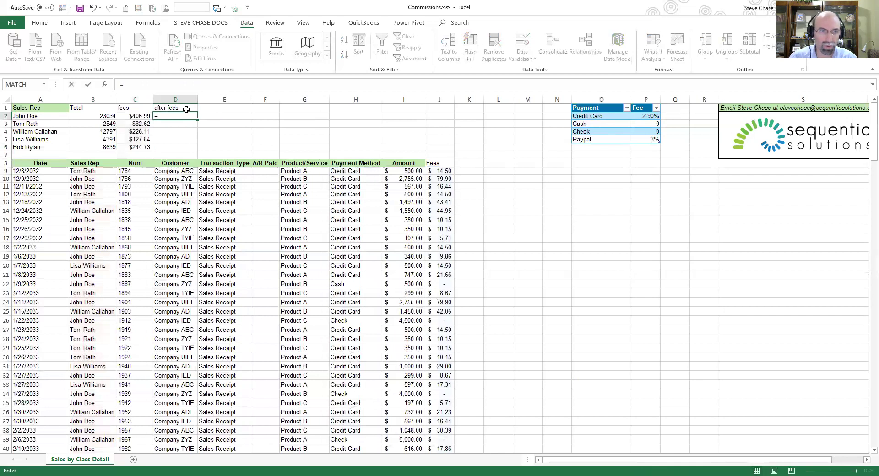
left_click(92, 116)
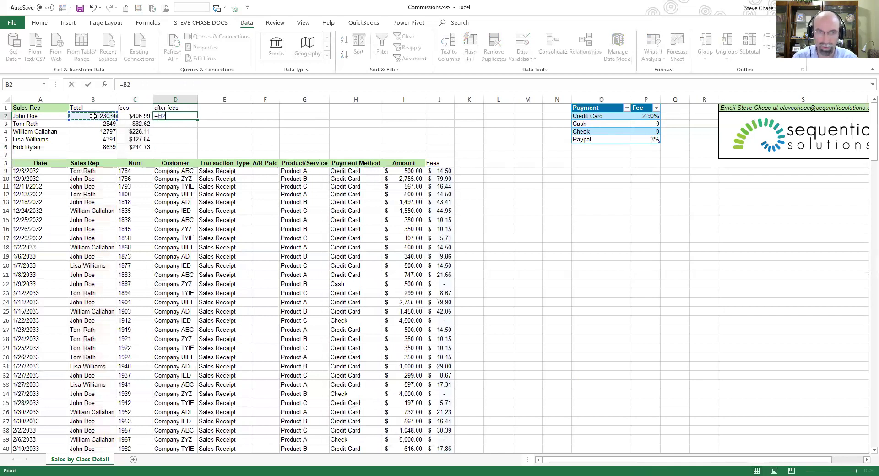
type("-")
left_click(129, 117)
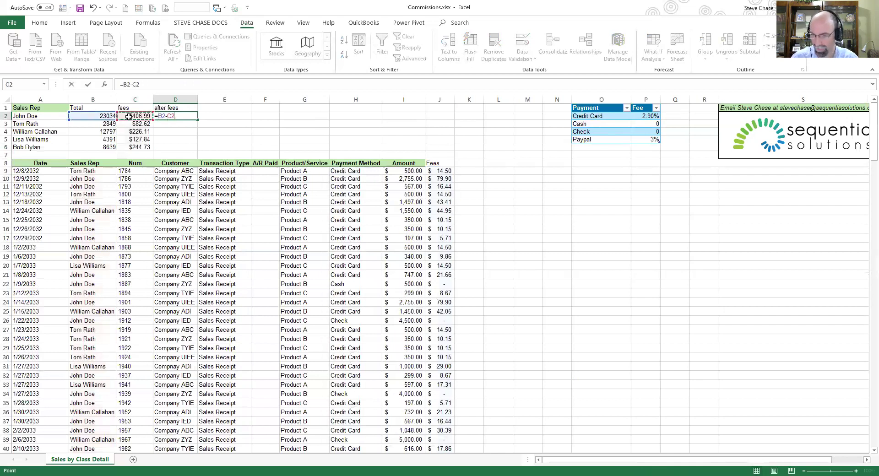
key("Return")
left_click(160, 116)
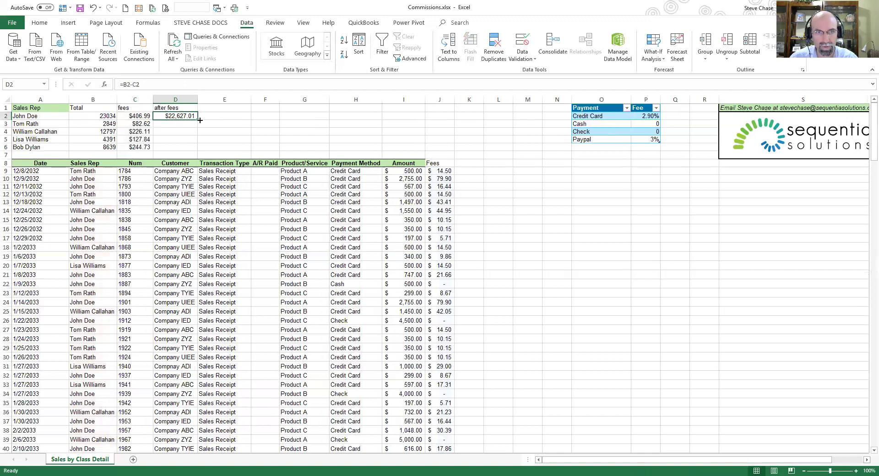
double_click(197, 120)
Add a Commission column in E with =D2*.7 filled down for every rep
left_click(213, 106)
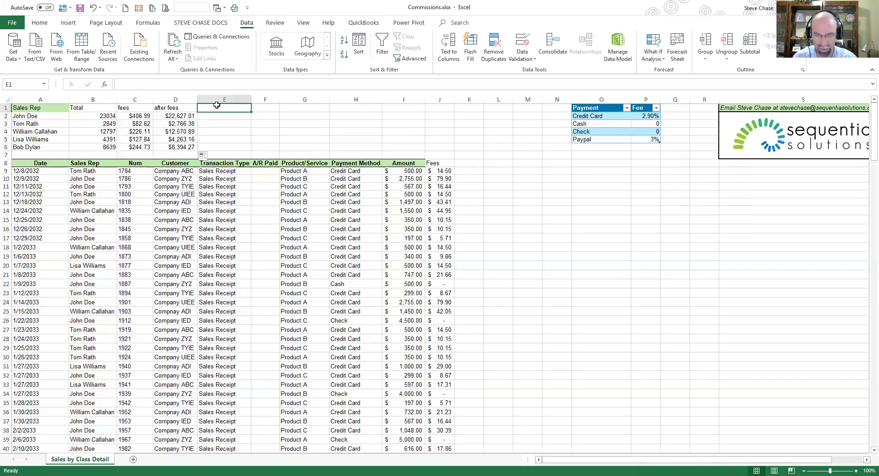
type("Commission")
key("Return")
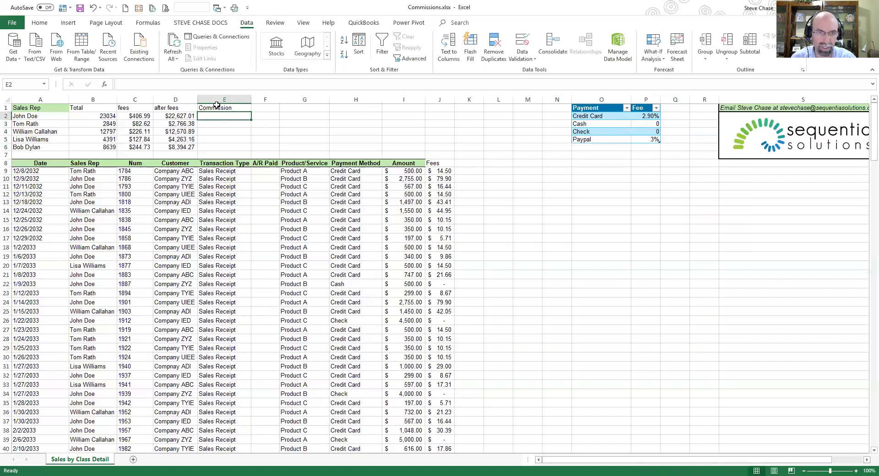
type("=")
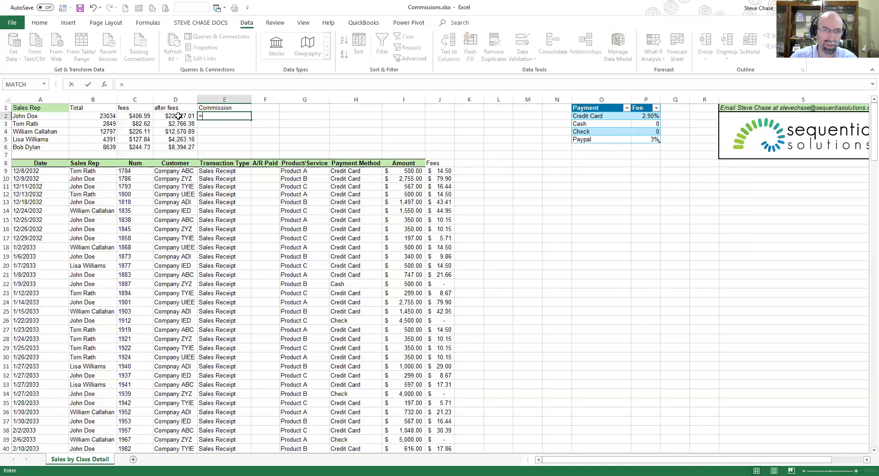
left_click(178, 115)
type("*")
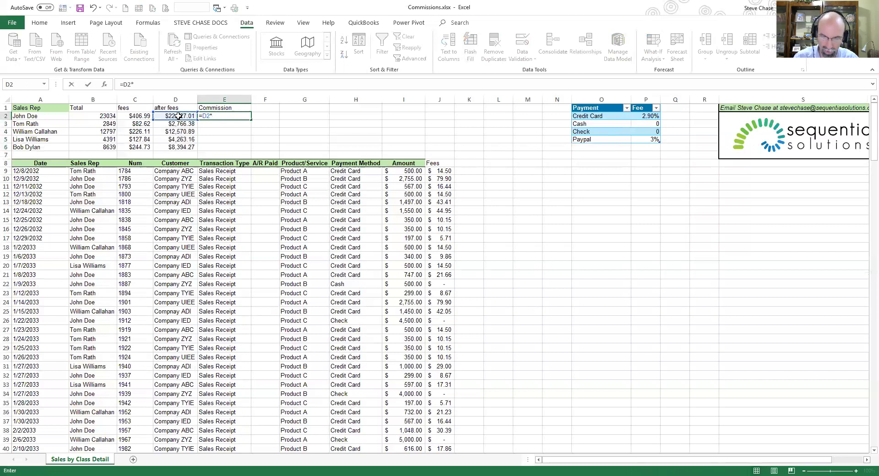
type(".7")
key("Return")
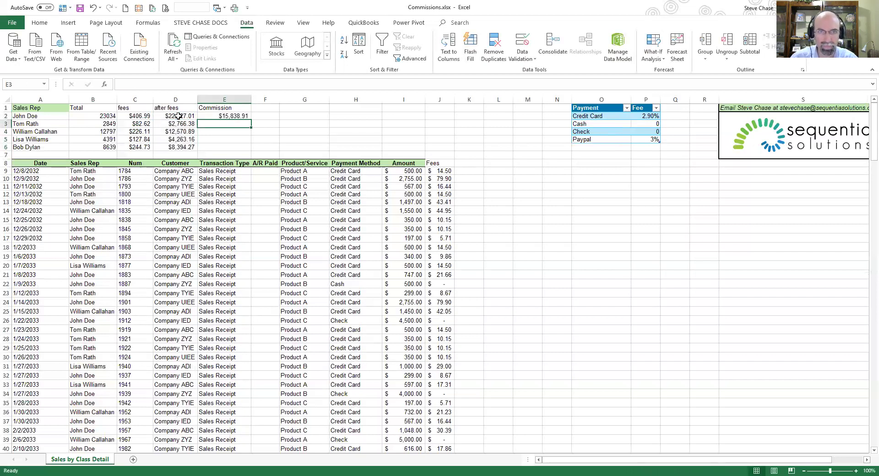
left_click(218, 117)
double_click(250, 120)
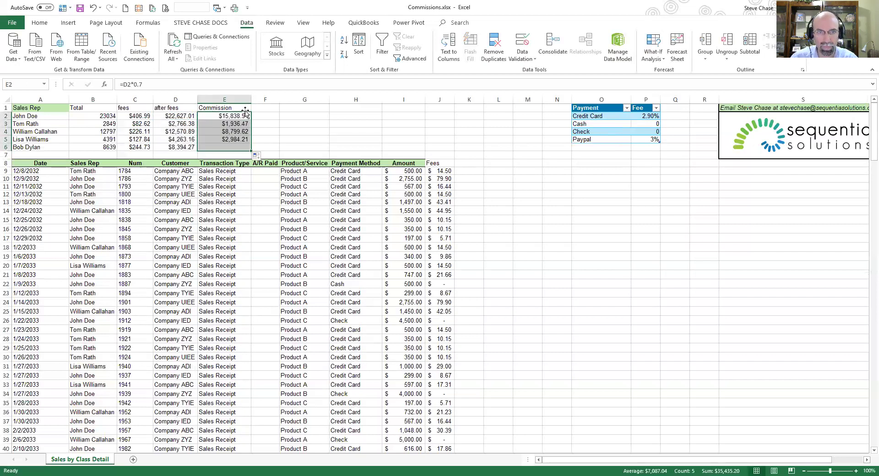
Rename the E1 header to 'Commission (70%)'
left_click_drag(243, 109, 243, 117)
double_click(243, 108)
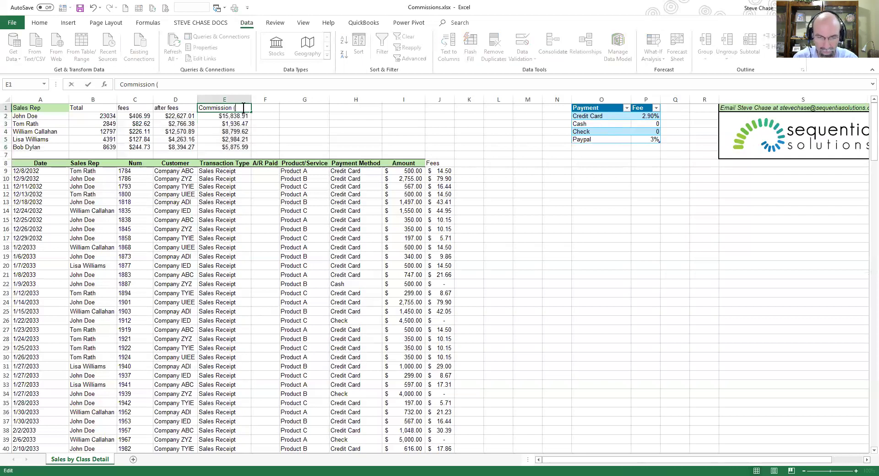
type("(70%")
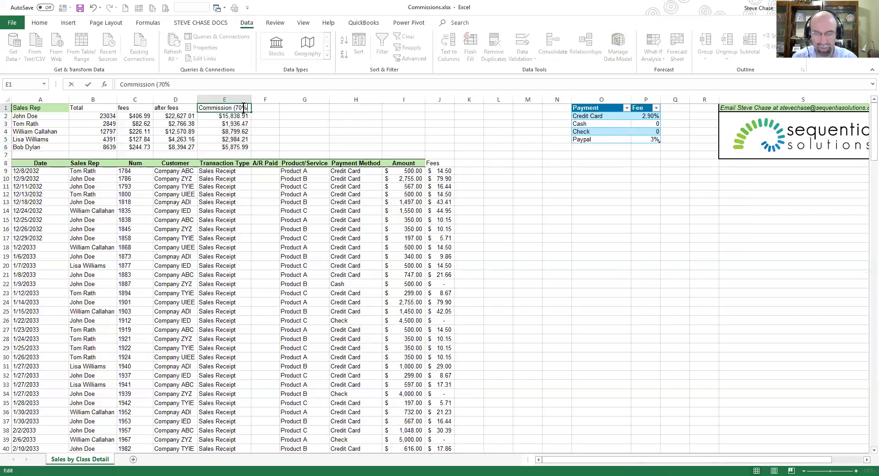
key("Return")
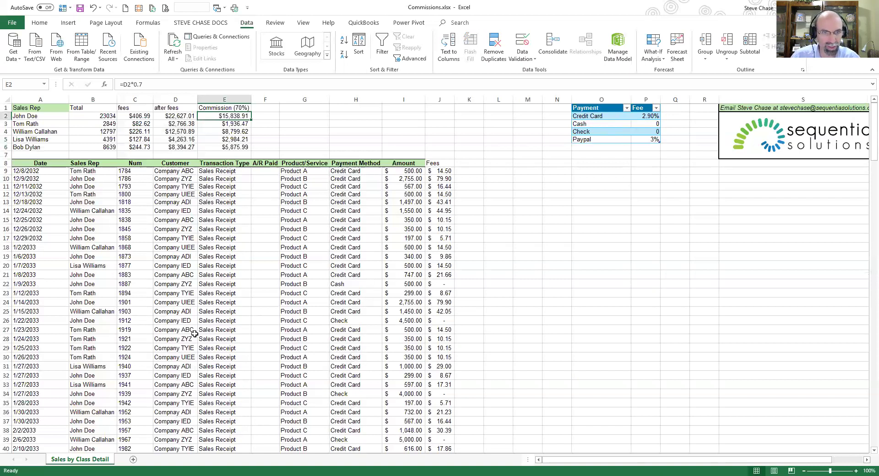
Copy the Customer header's green bold formatting onto the Fees header J8 with Format Painter
left_click(437, 164)
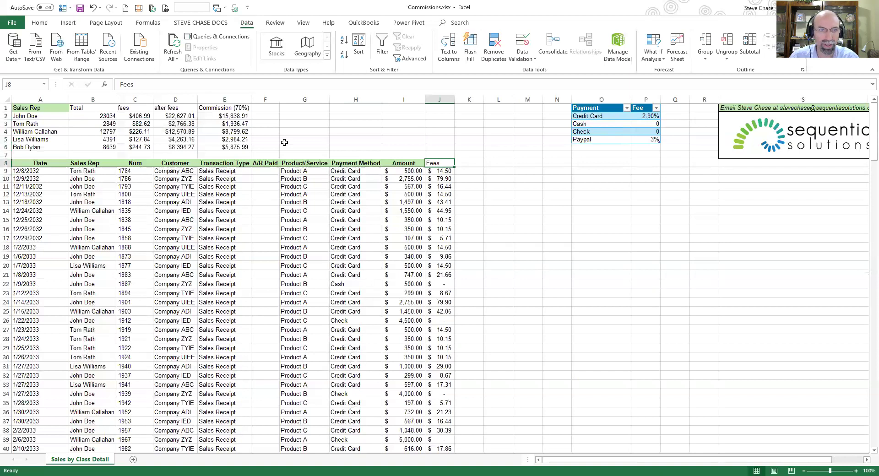
left_click(195, 163)
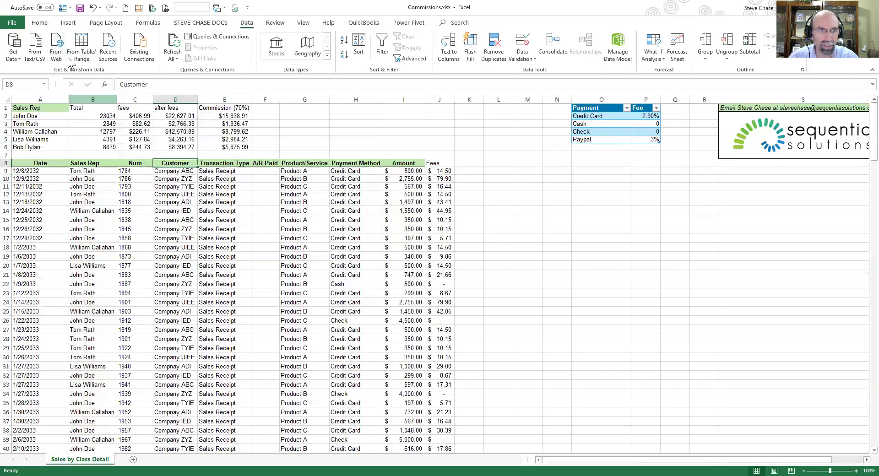
left_click(40, 23)
left_click(46, 58)
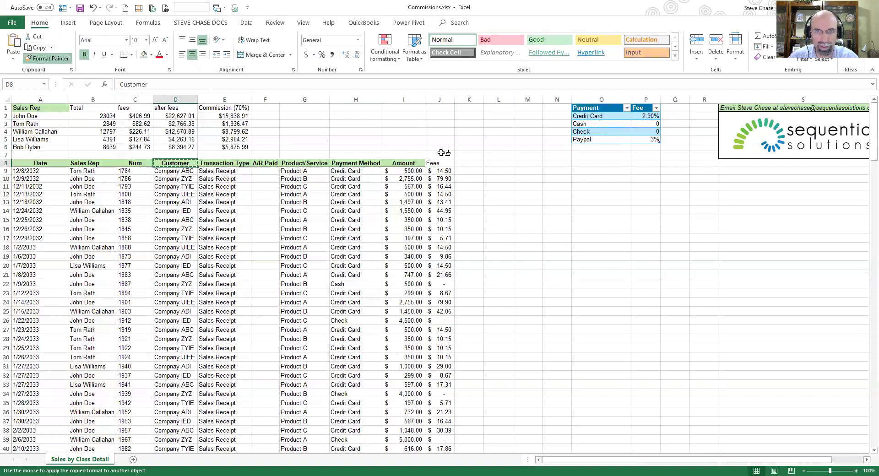
left_click(440, 163)
left_click(311, 236)
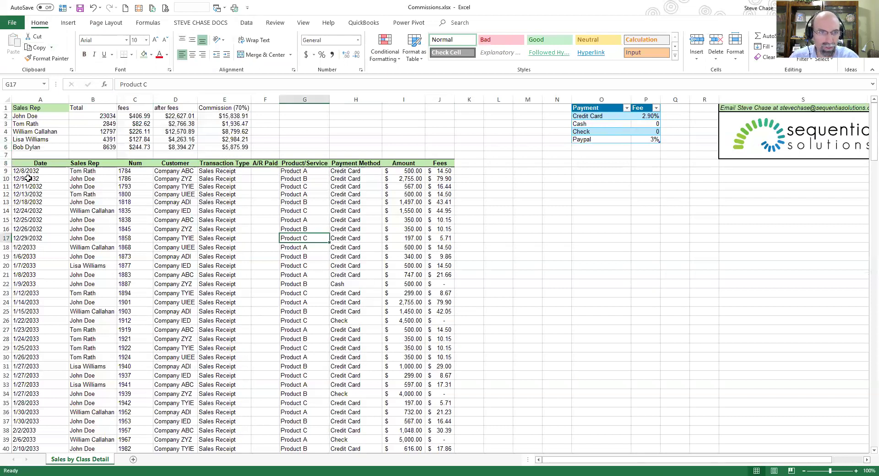
left_click_drag(28, 163, 438, 261)
left_click(236, 219)
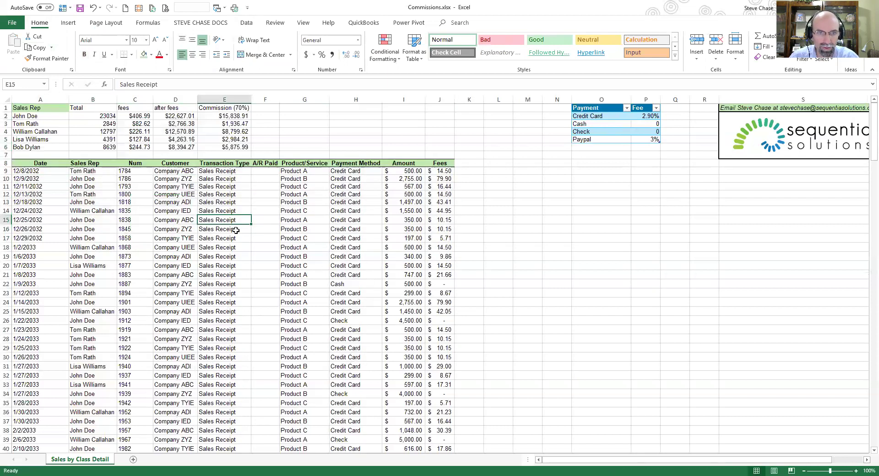
Insert a PivotTable on a new sheet with Sales Rep as rows and Sum of Amount as values
left_click(69, 23)
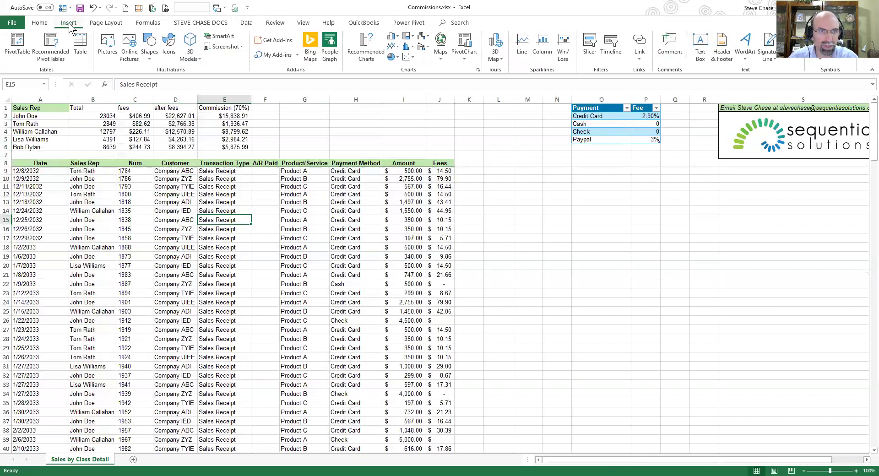
left_click(18, 46)
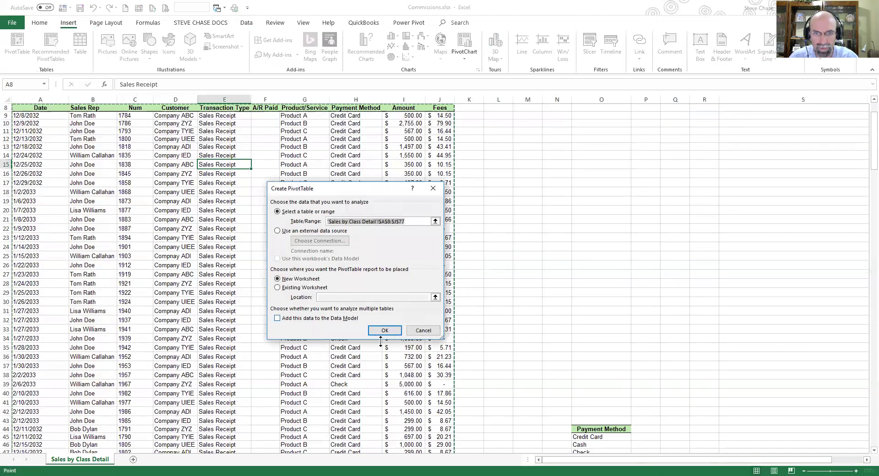
left_click(384, 330)
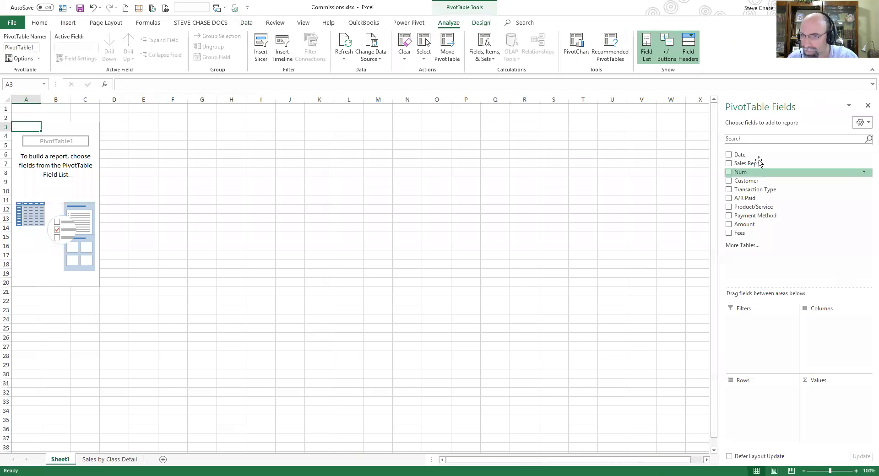
left_click(756, 164)
left_click_drag(757, 173, 778, 403)
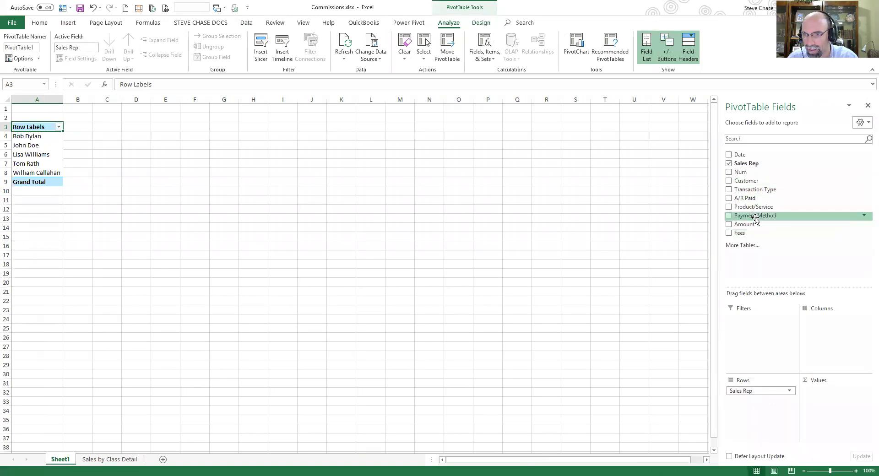
left_click_drag(747, 226, 837, 399)
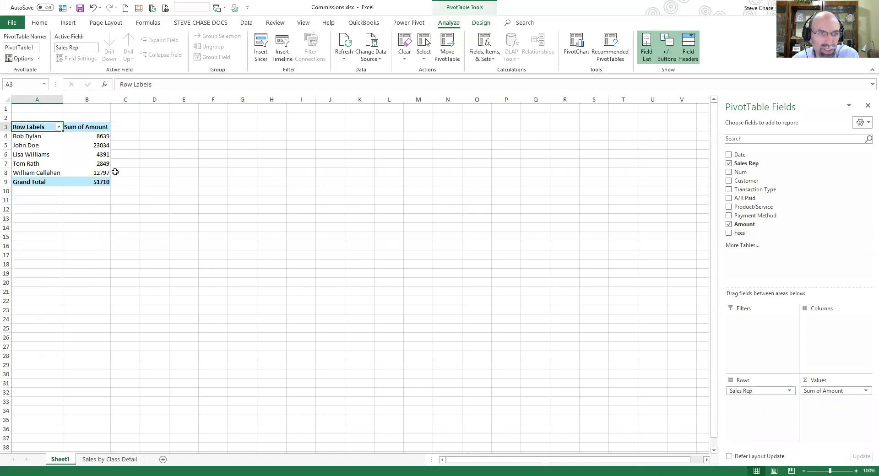
Drill into the 8639 total to list its transactions on Sheet2, then return to Sales by Class Detail
left_click(94, 138)
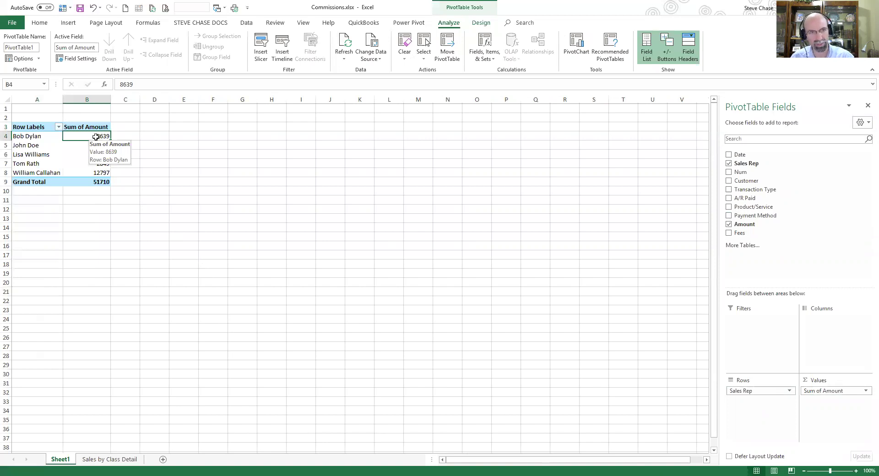
double_click(95, 137)
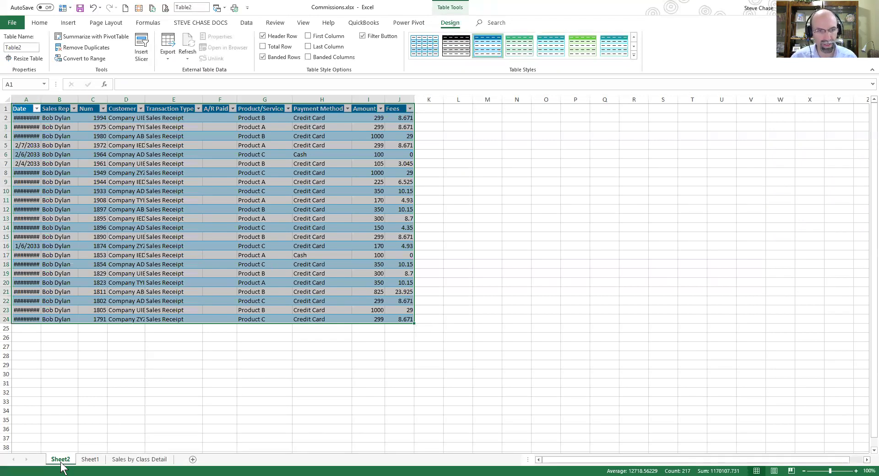
left_click(93, 460)
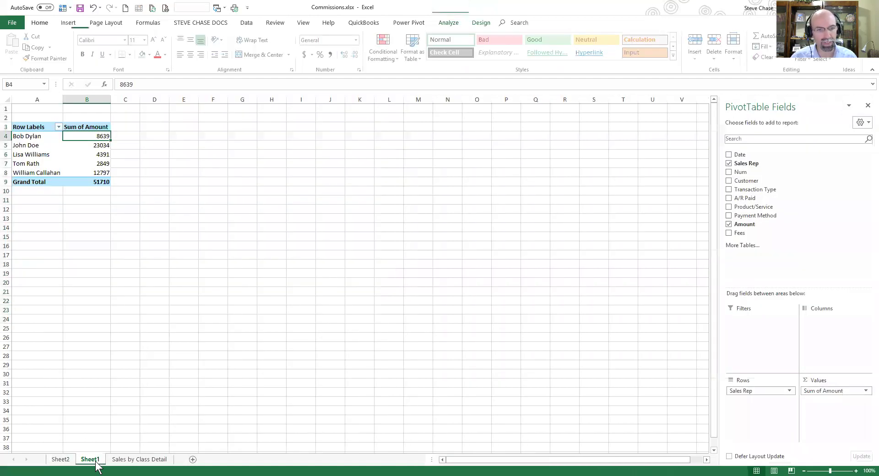
left_click(127, 459)
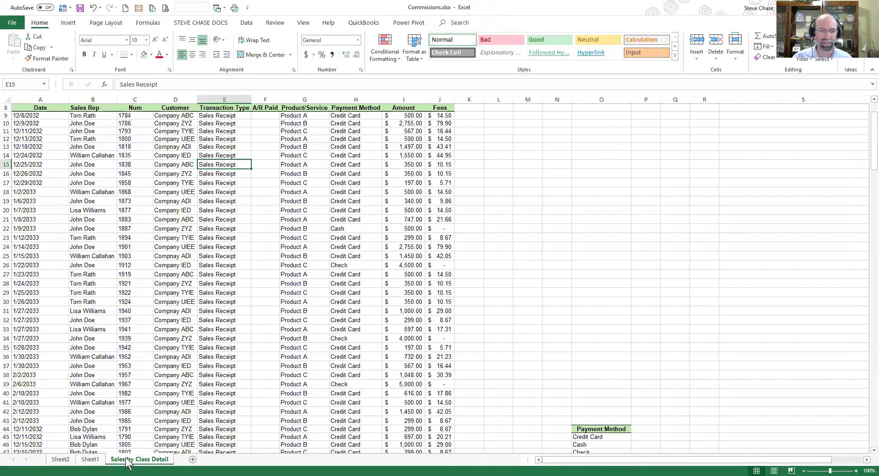
scroll(180, 429, "up", 3)
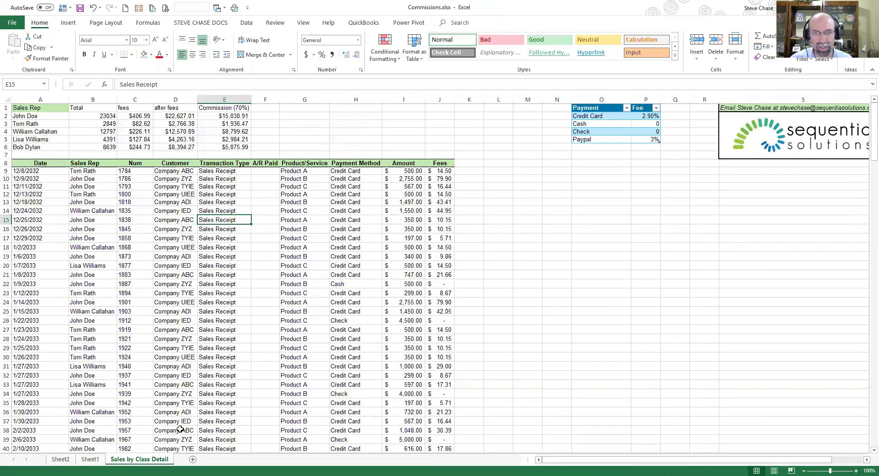